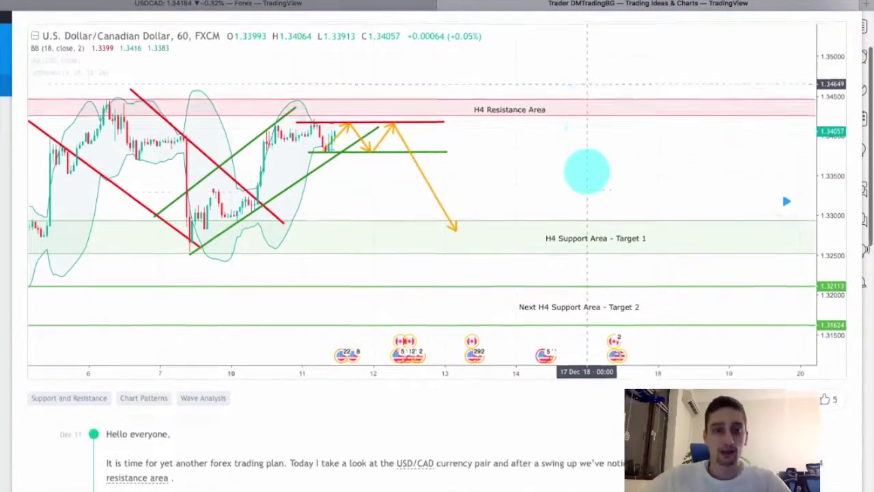
Examine the published USD/CAD "M" formation idea, comparing its forecast arrows, resistance area and support targets with the price action up to 19 December
scroll(580, 168, up, 3)
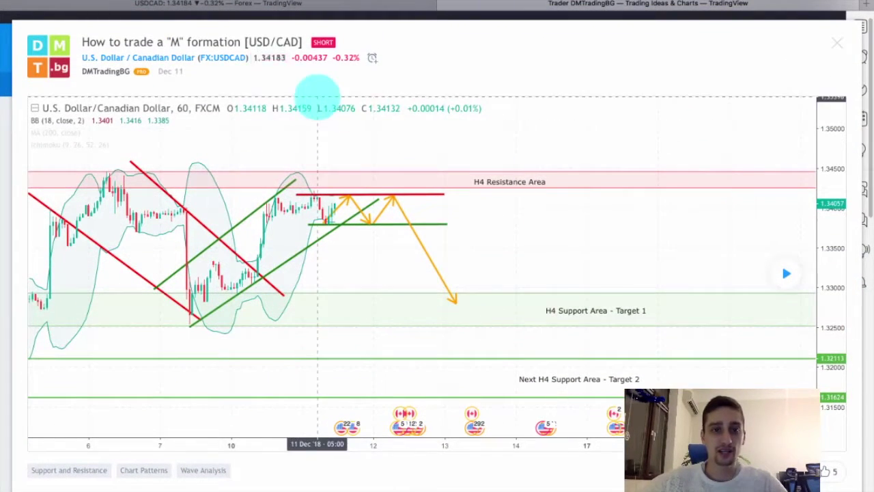
scroll(341, 147, up, 1)
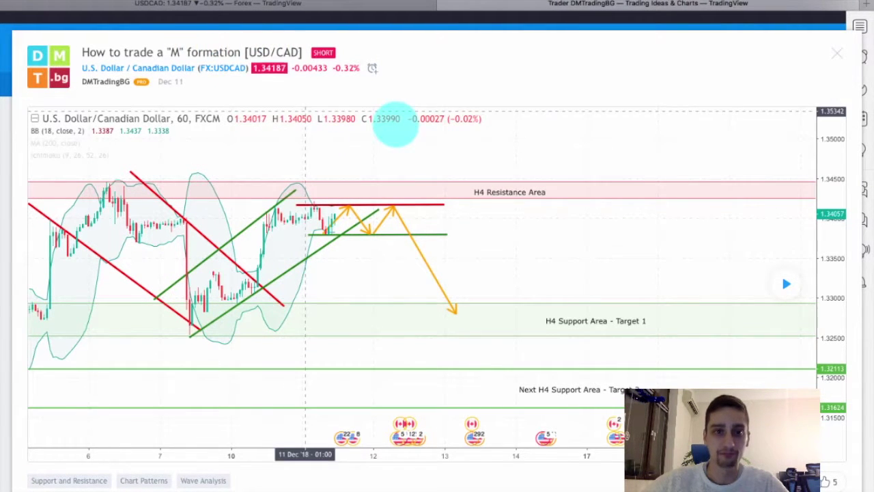
scroll(342, 116, up, 1)
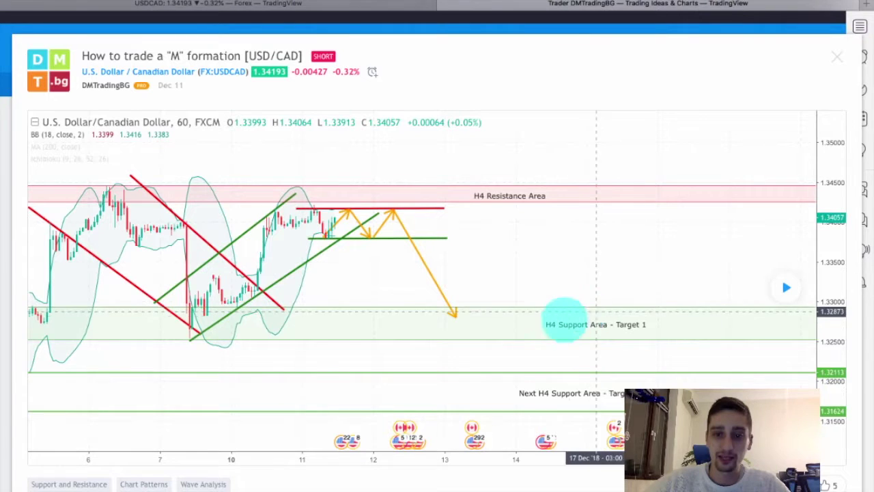
drag(585, 331, 586, 296)
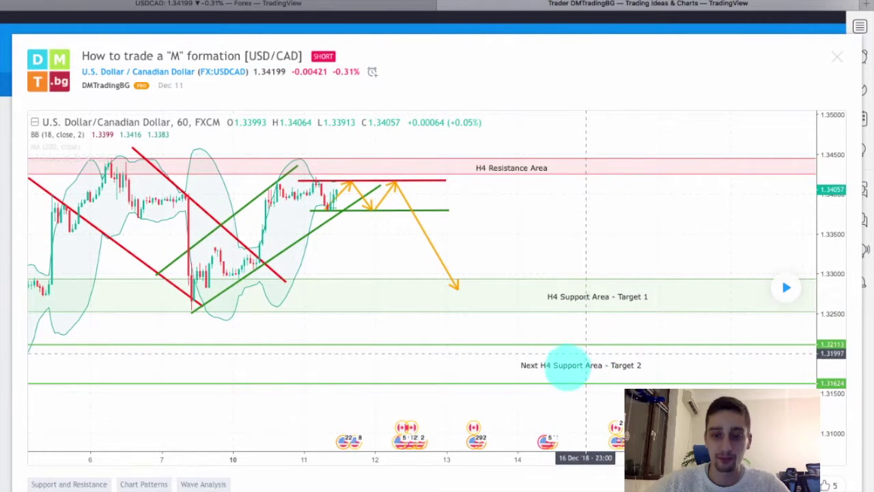
drag(585, 335, 606, 396)
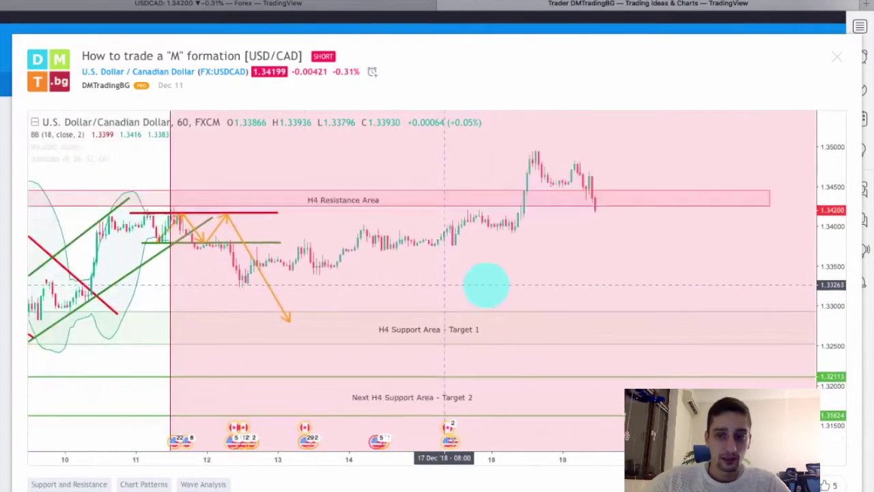
scroll(620, 284, down, 1)
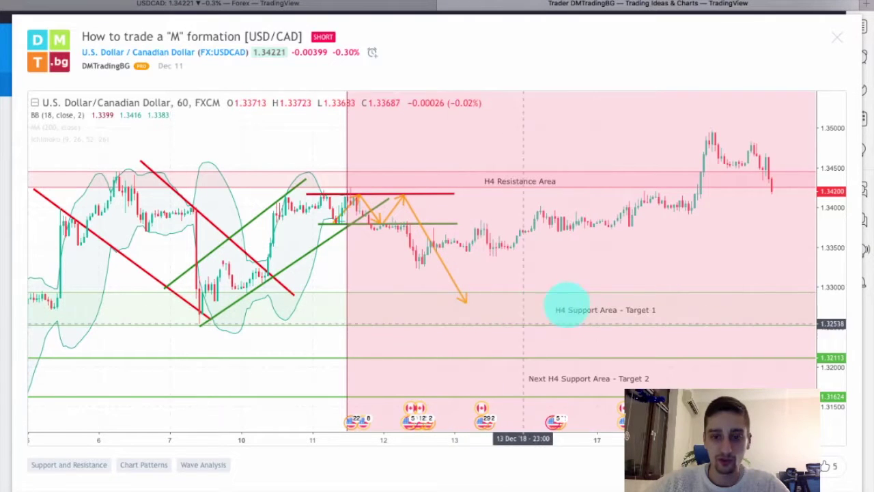
drag(542, 275, 463, 283)
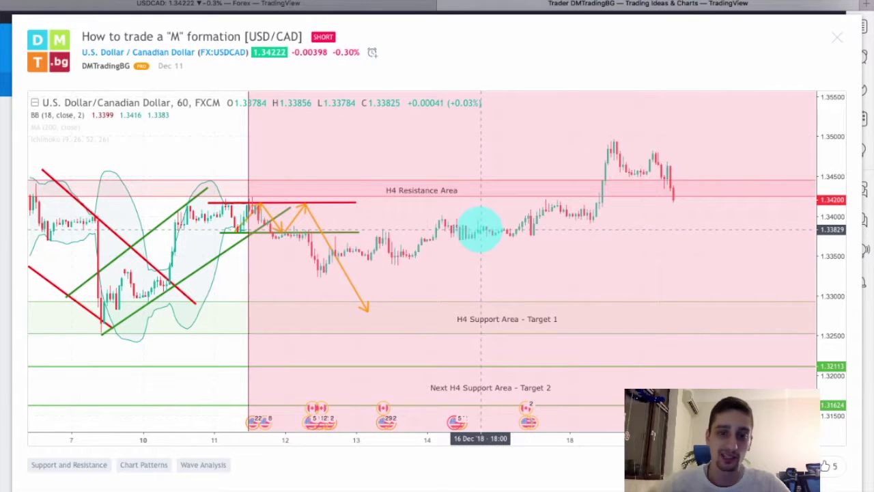
drag(503, 230, 453, 262)
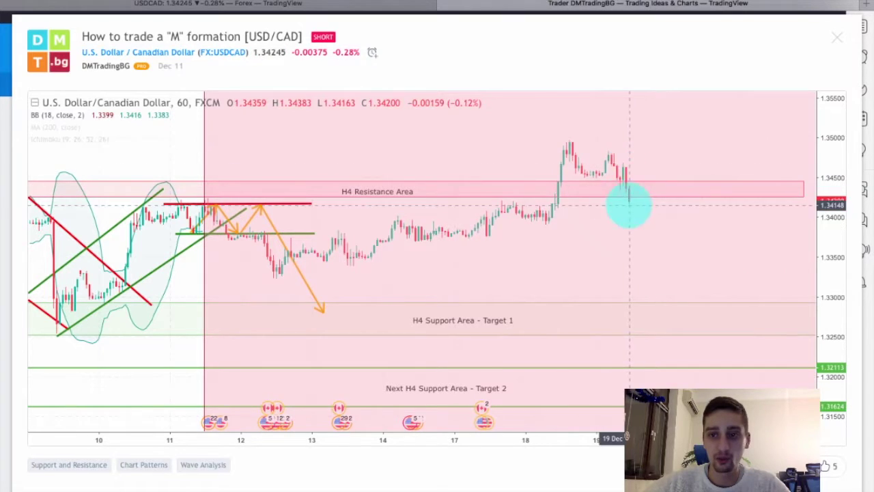
Switch to the live USDCAD chart and compress its price scale, framing the M formation between the H4 resistance and support areas
click(311, 4)
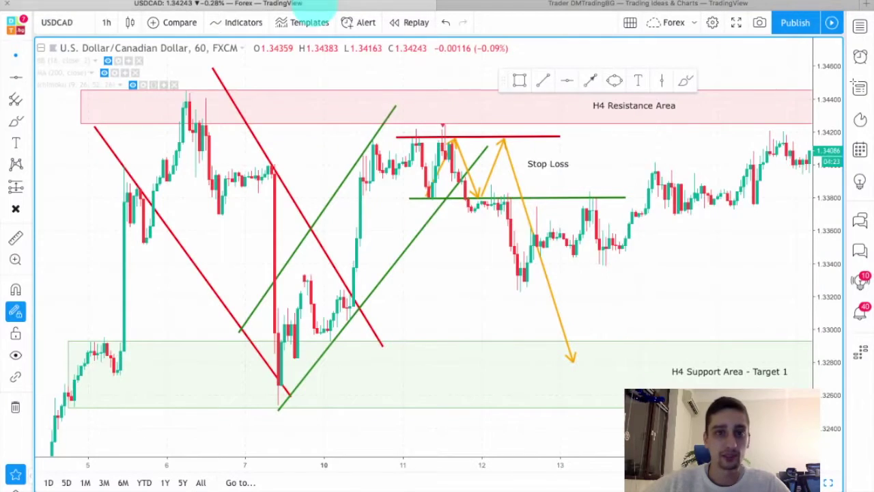
scroll(513, 216, up, 2)
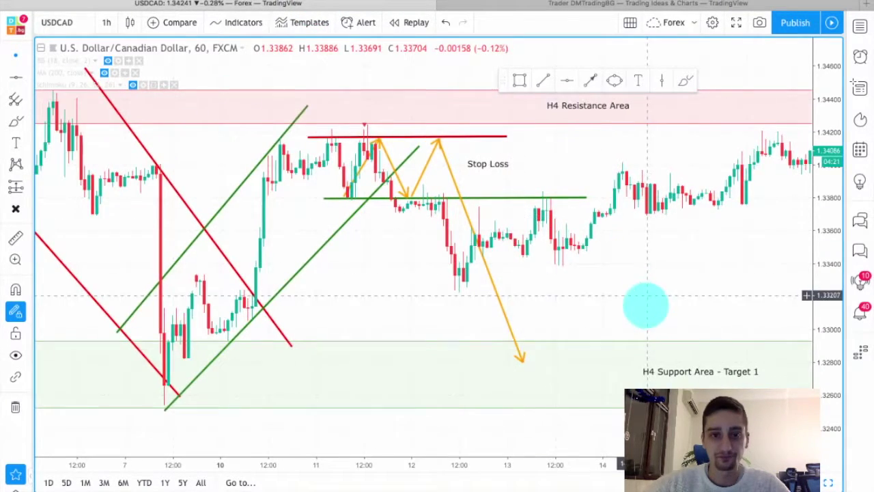
drag(646, 296, 647, 326)
scroll(649, 323, down, 1)
drag(821, 244, 822, 297)
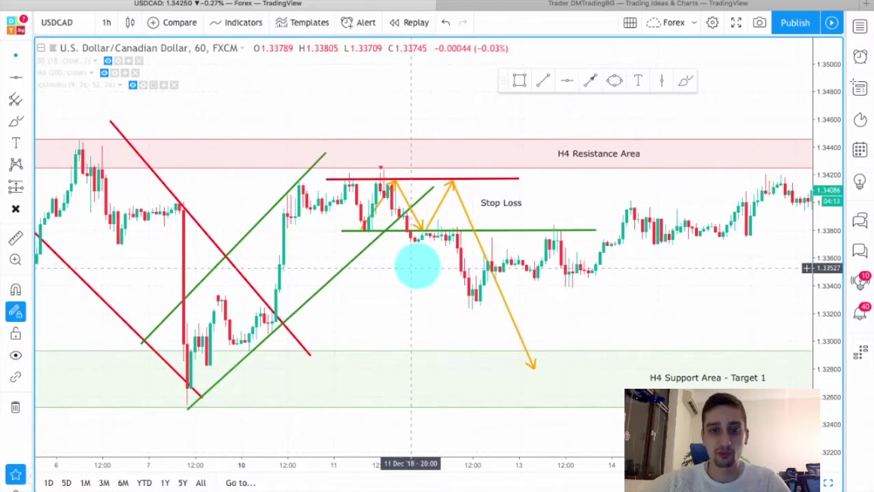
scroll(416, 264, up, 1)
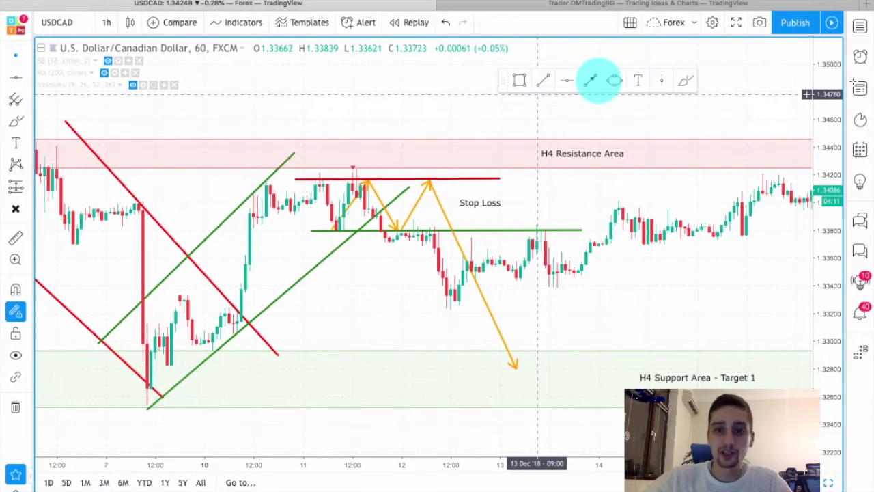
Draw a blue-violet arrow from about 1.3342 up to about 1.3373, pointing at the first candles below the green neckline
click(592, 81)
drag(344, 282, 386, 240)
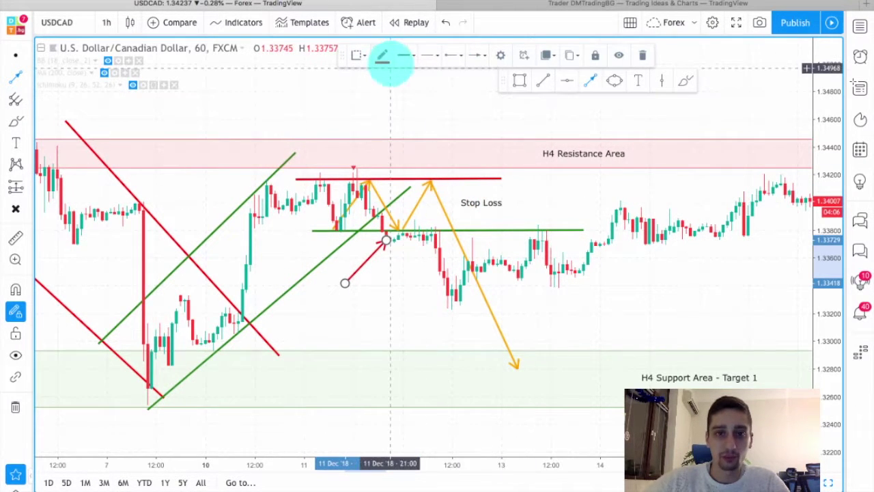
click(382, 55)
click(454, 89)
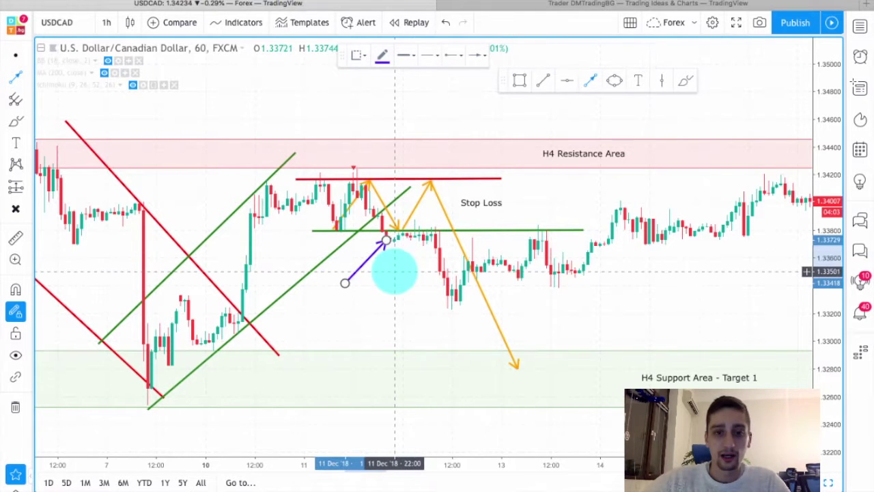
click(395, 271)
key(Escape)
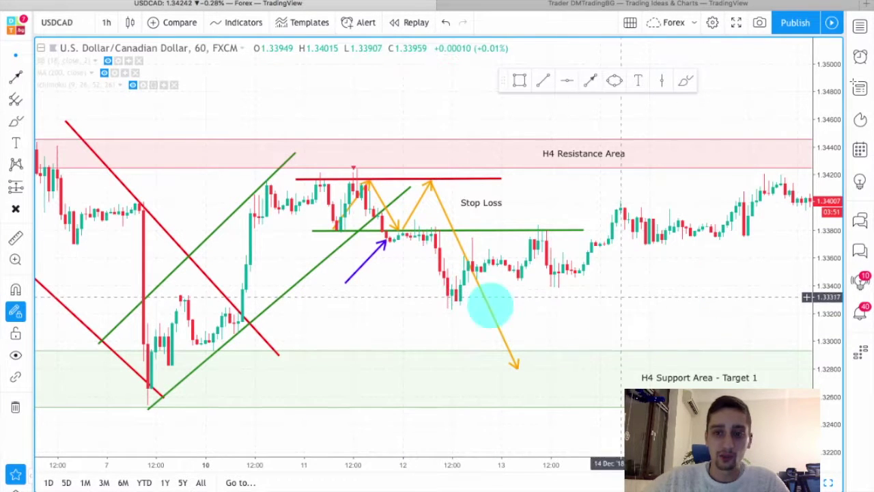
Draw a second blue-violet arrow from about 1.3338 up to the 12 December 08:00 candle at about 1.3361
scroll(487, 303, right, 5)
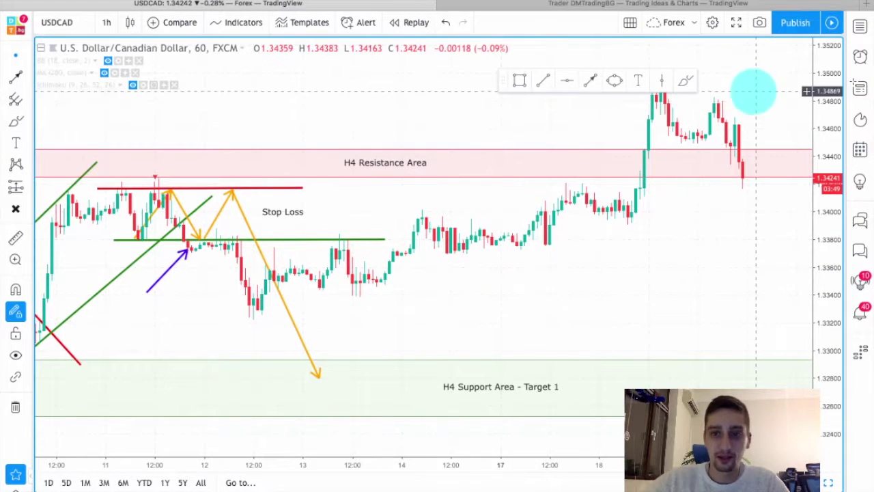
scroll(653, 317, right, 2)
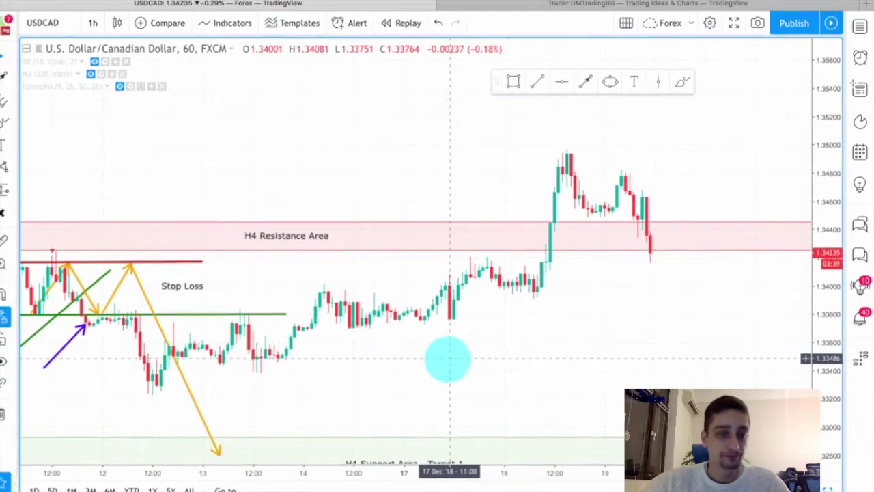
drag(391, 374, 658, 307)
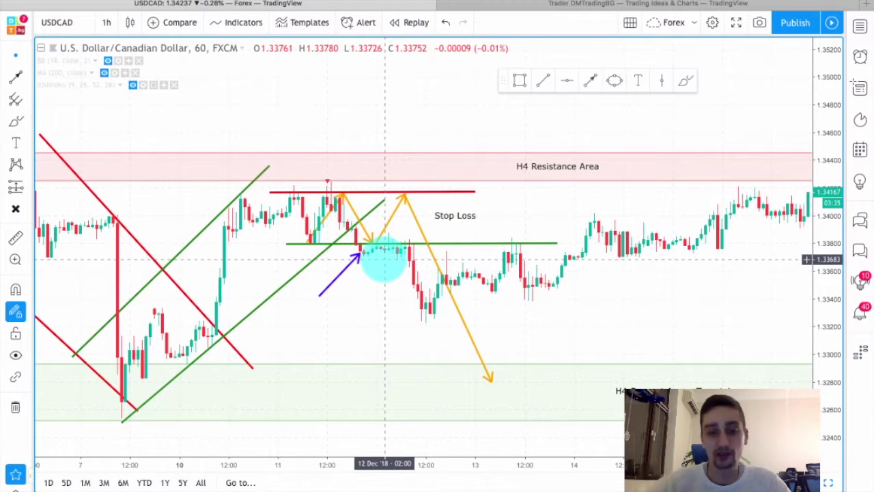
click(589, 81)
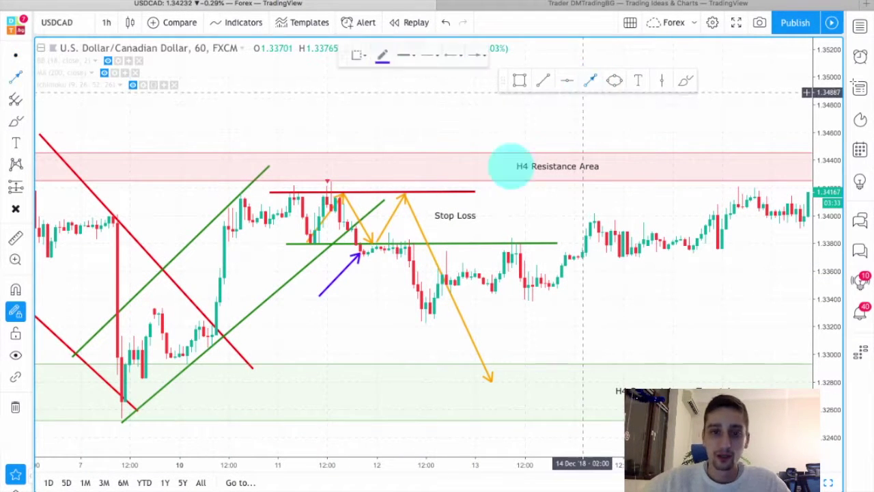
mouse_move(335, 301)
mouse_down()
mouse_move(402, 270)
mouse_move(410, 282)
mouse_move(416, 269)
mouse_up()
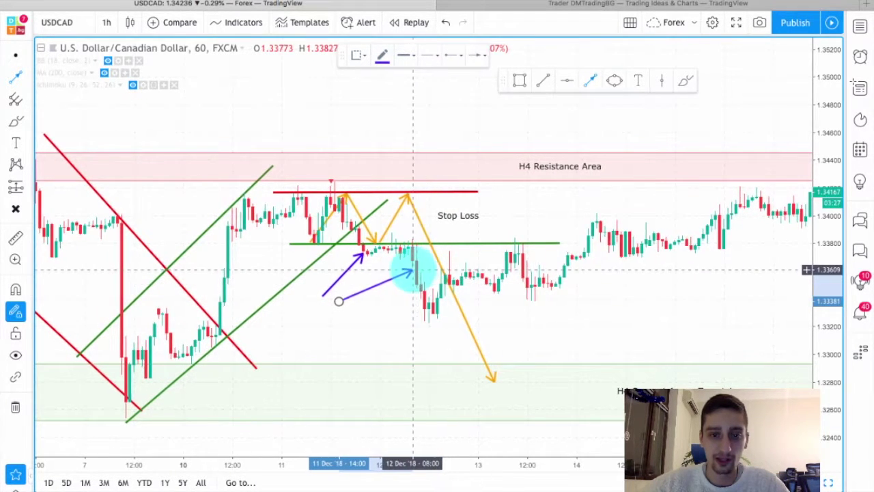
click(413, 270)
click(16, 56)
click(423, 263)
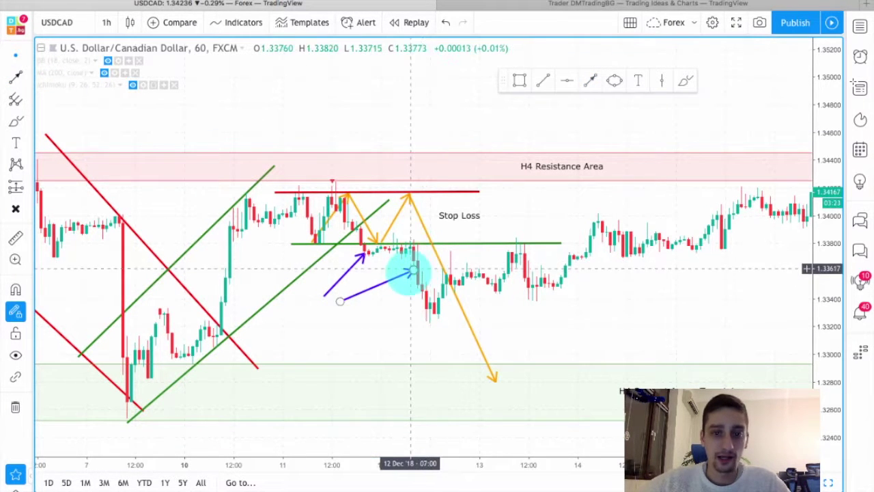
Box the consolidation along the green neckline from 11 December 18:00 to 12 December 14:00 and raise the second arrow's tip to meet it
click(519, 80)
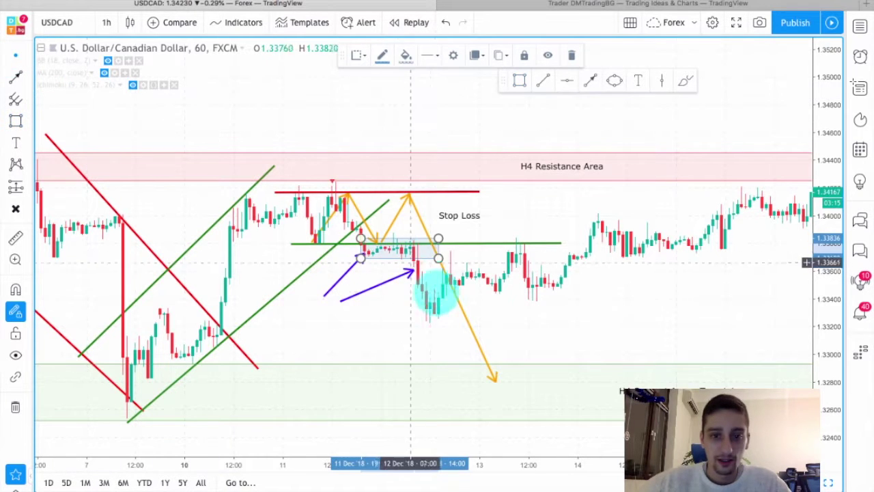
click(413, 271)
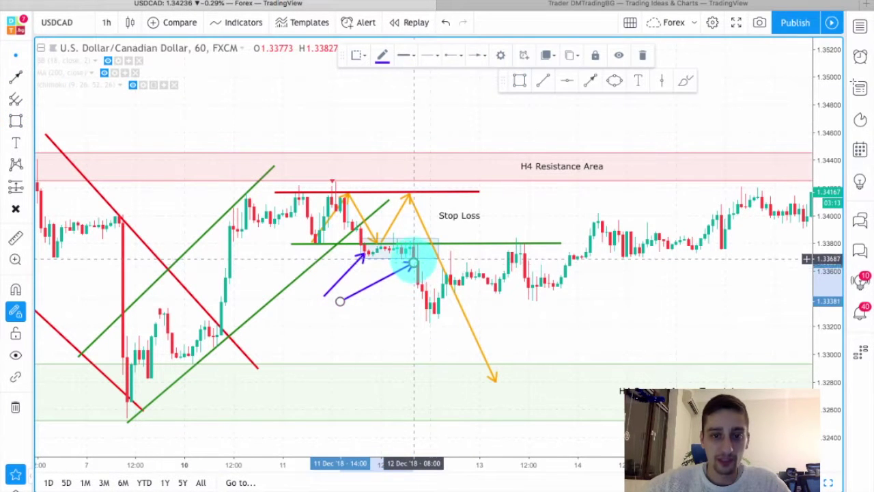
click(360, 258)
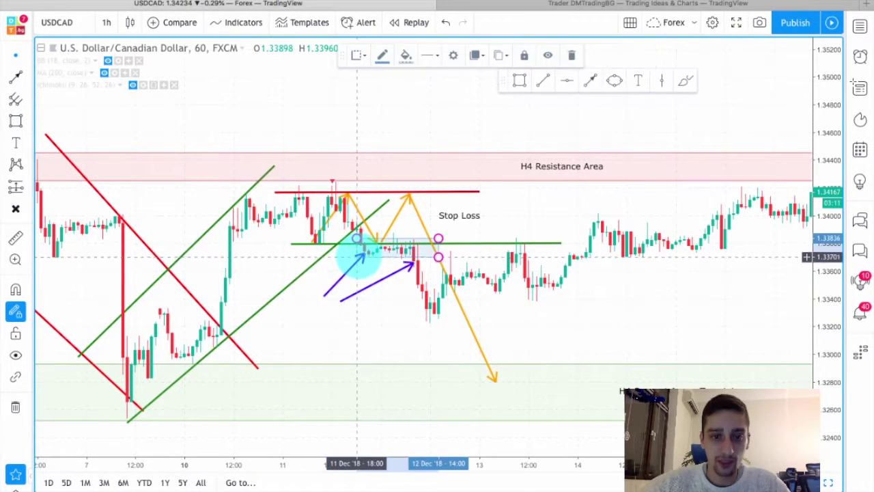
click(374, 265)
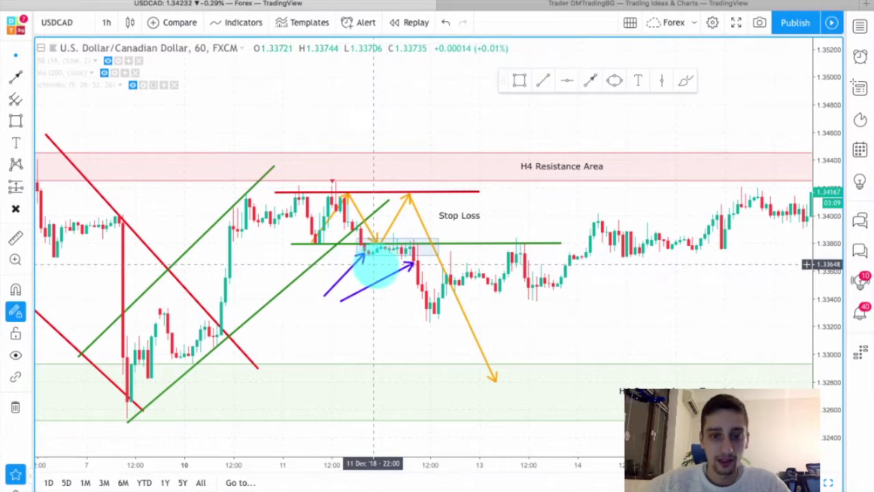
Draw a horizontal red trend line at about 1.3393 beside the Stop Loss label, from 13 December 00:00 to 14 December 07:00
drag(679, 319, 497, 316)
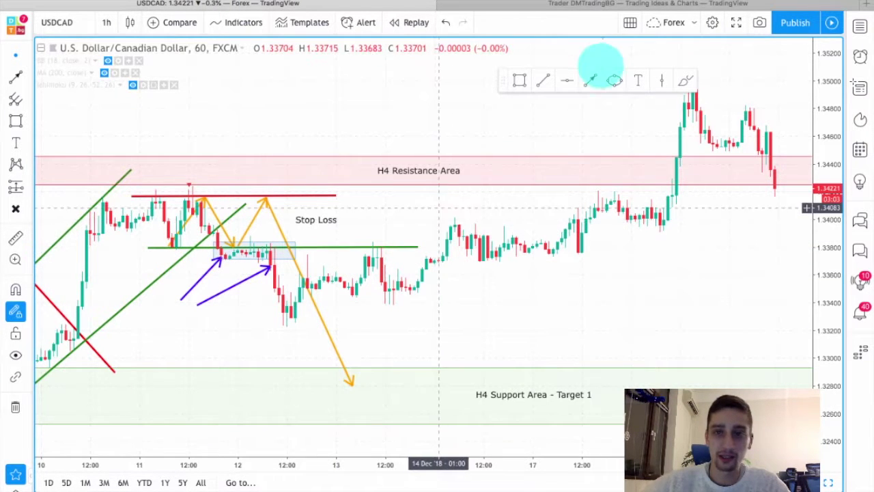
click(542, 81)
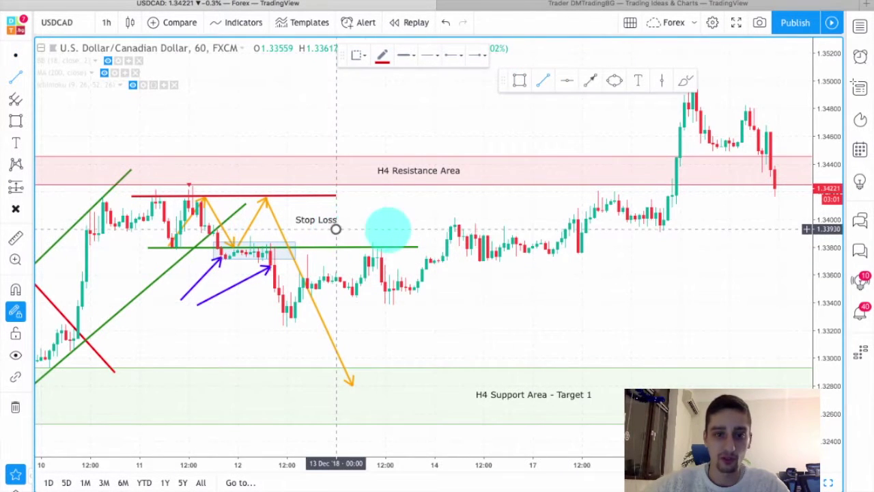
click(336, 229)
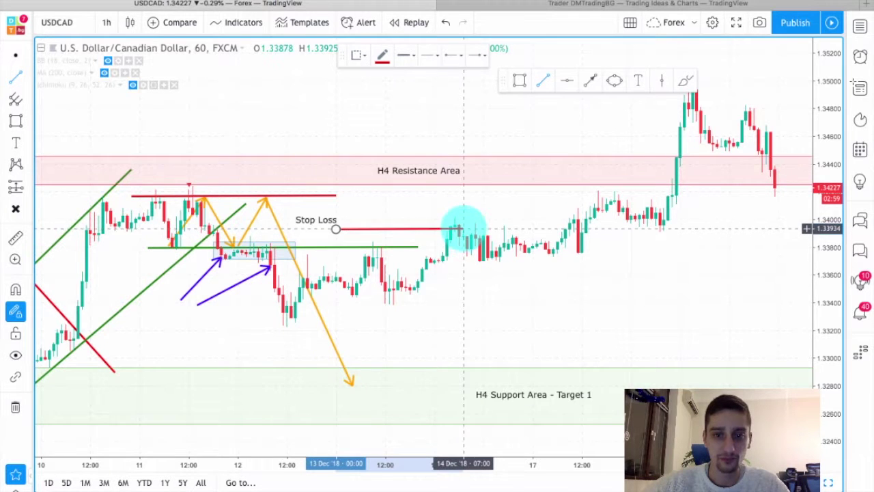
click(464, 229)
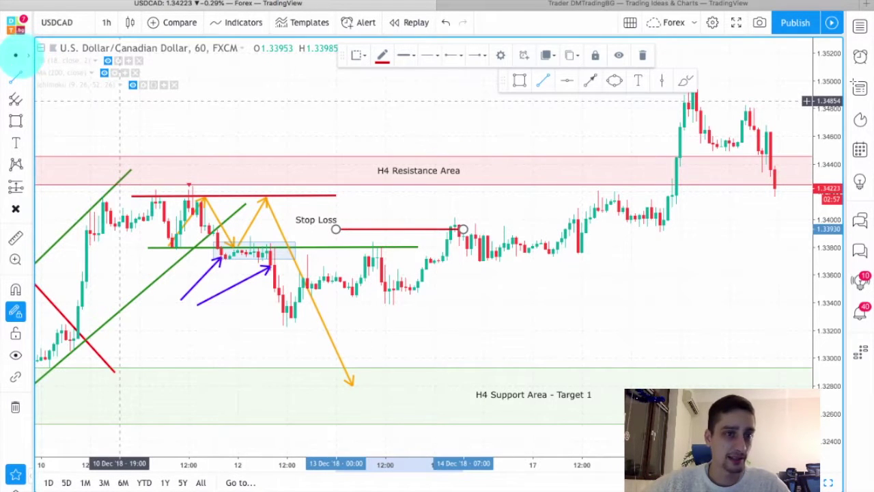
click(336, 114)
Trace the price swing with orange arrows, from the neckline at about 1.3379 down to about 1.3329 and back up to about 1.3361
scroll(375, 171, up, 3)
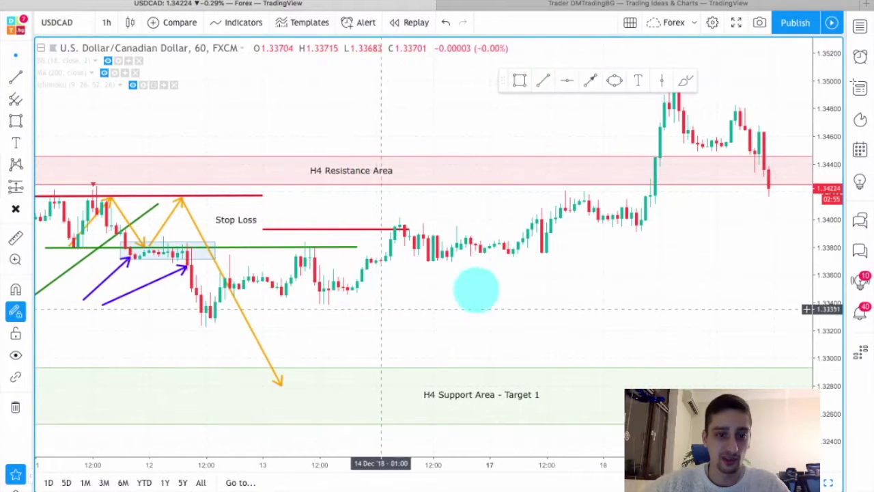
drag(455, 294, 574, 273)
scroll(574, 273, down, 2)
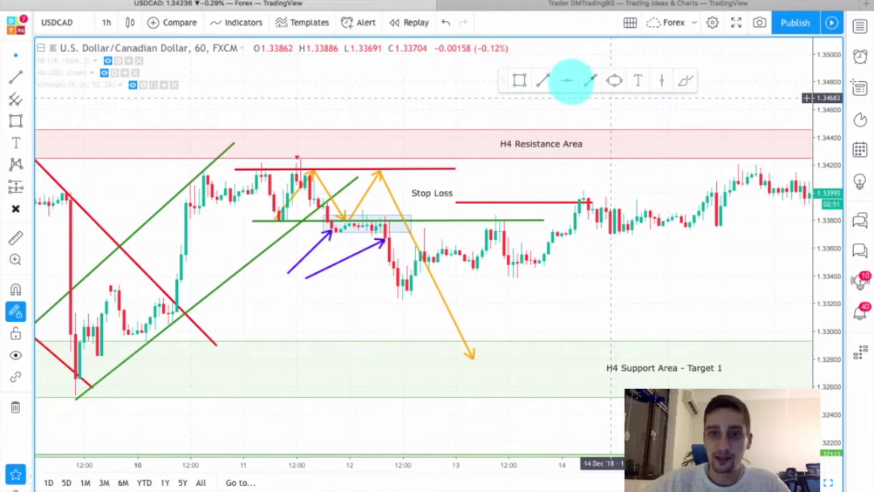
click(383, 54)
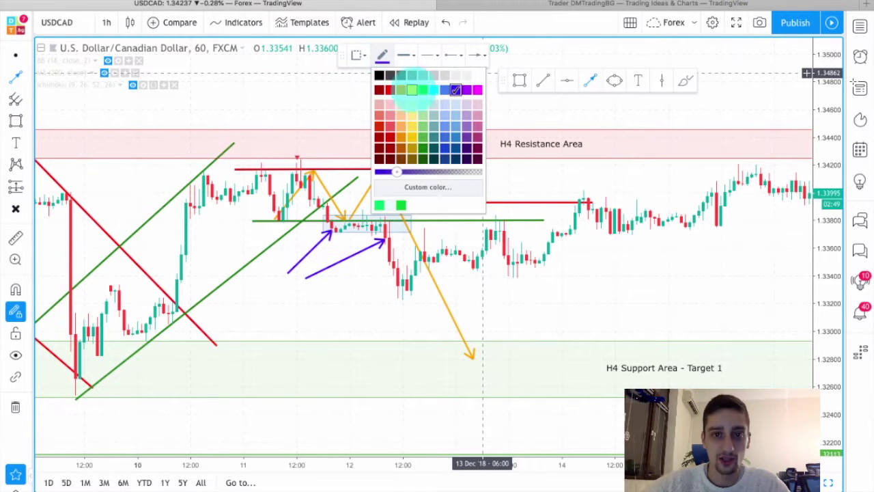
click(401, 89)
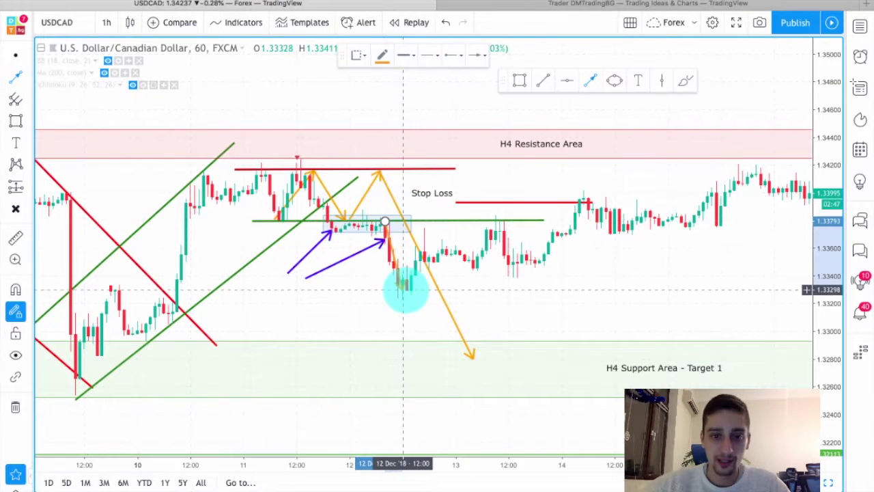
click(407, 291)
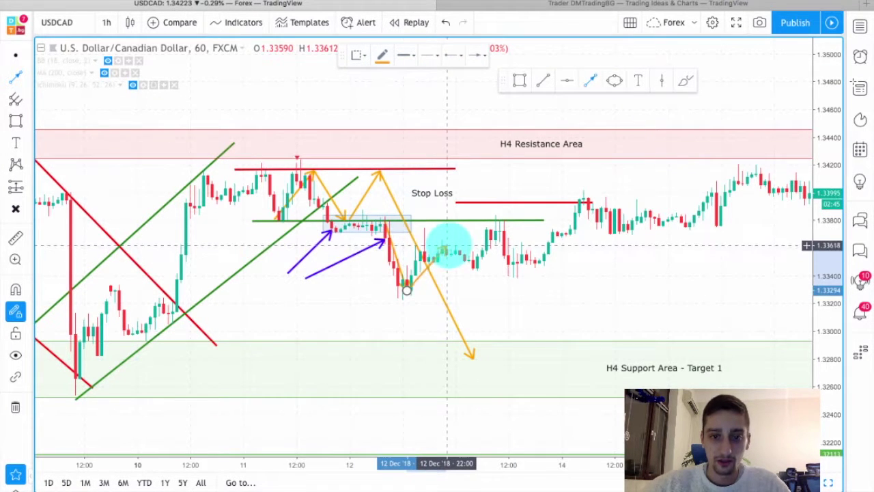
double_click(448, 250)
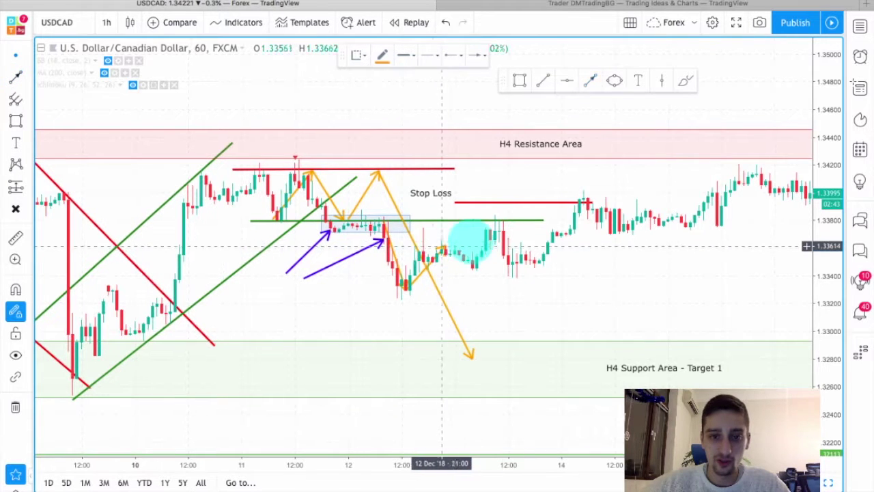
Extend the orange swing with arrows down to about 1.3346 at 13 December 04:00 and up to about 1.3355 at 06:00
click(590, 81)
click(450, 244)
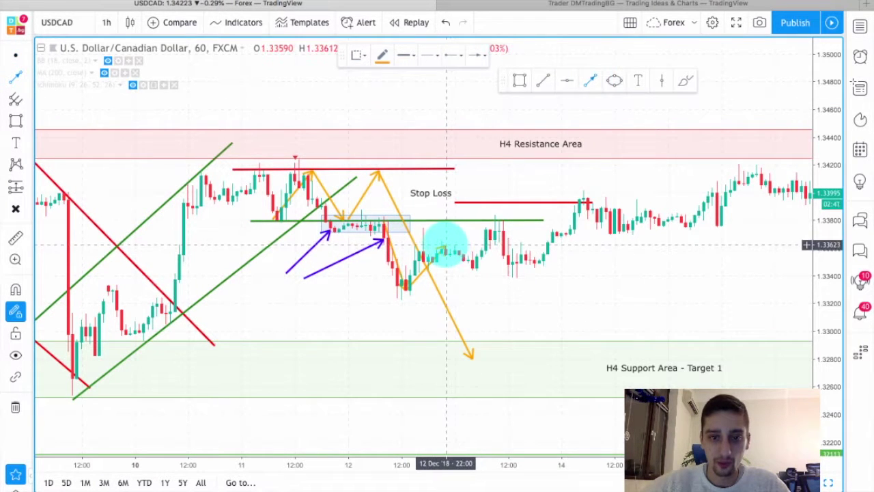
click(473, 263)
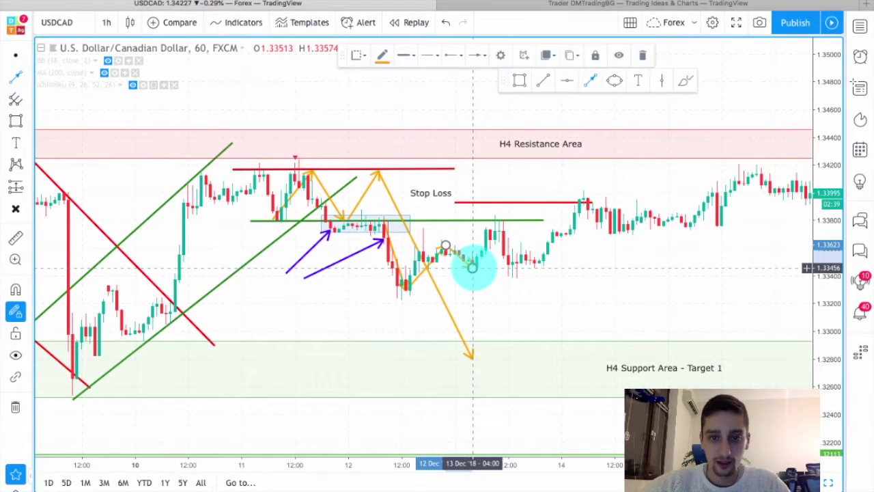
click(481, 255)
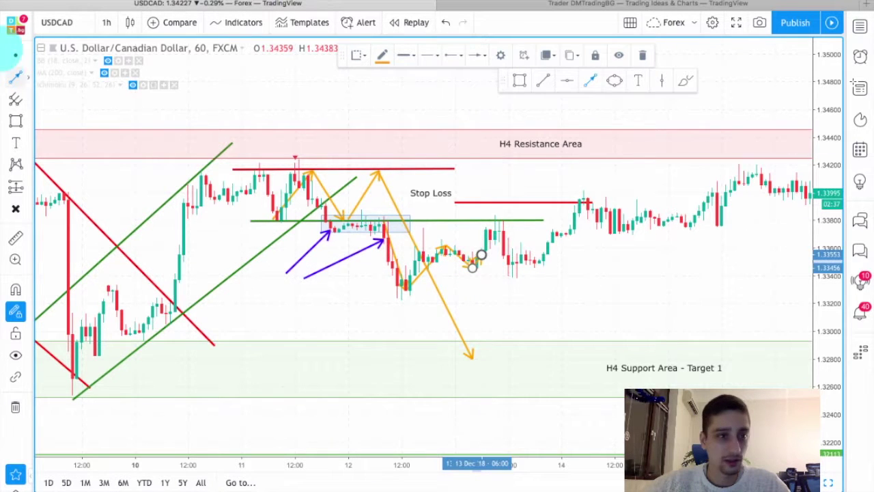
click(378, 304)
Frame the rebound with two rising red trend lines, from about 1.3322 to 1.3352 below and about 1.3343 to 1.3374 above
click(545, 81)
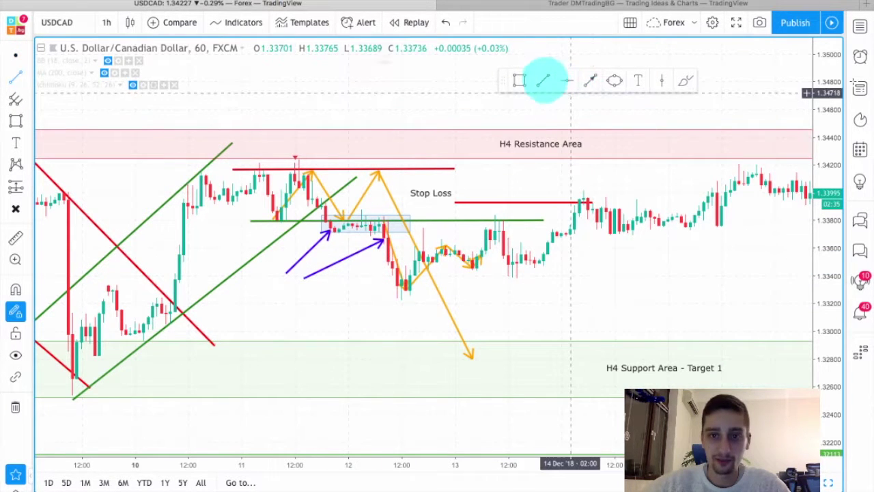
click(402, 299)
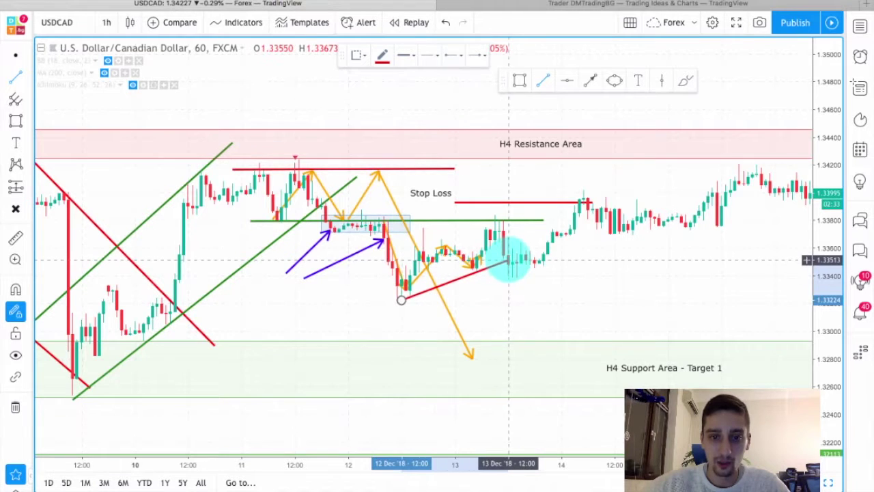
click(509, 260)
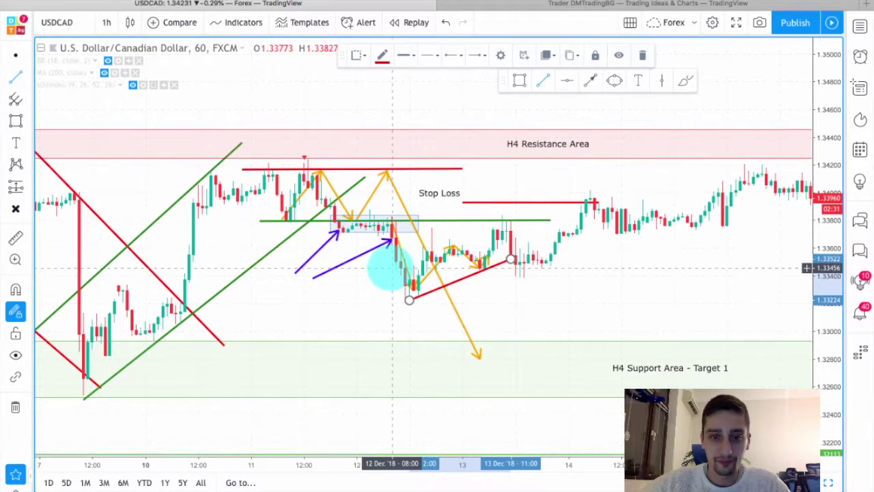
click(384, 271)
click(476, 231)
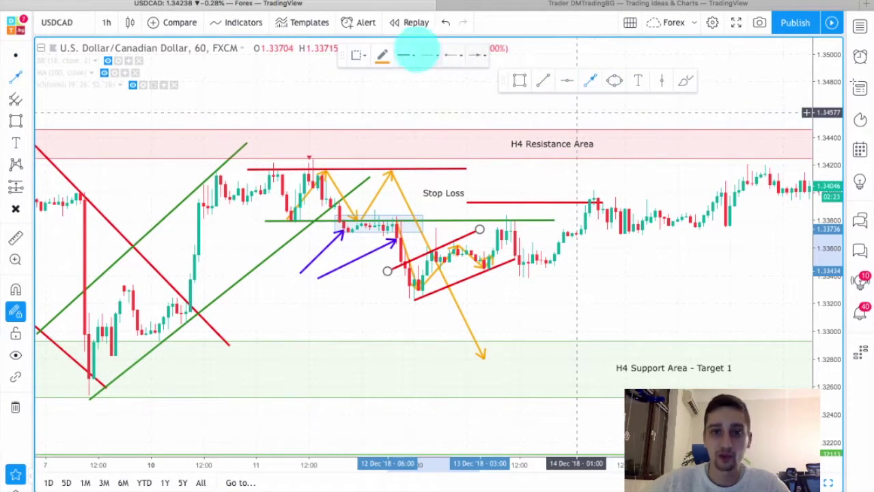
Draw a red arrow from about 1.3329 at 13 December 22:00 to about 1.3354 at 05:00, near the lower channel line
click(384, 56)
click(390, 92)
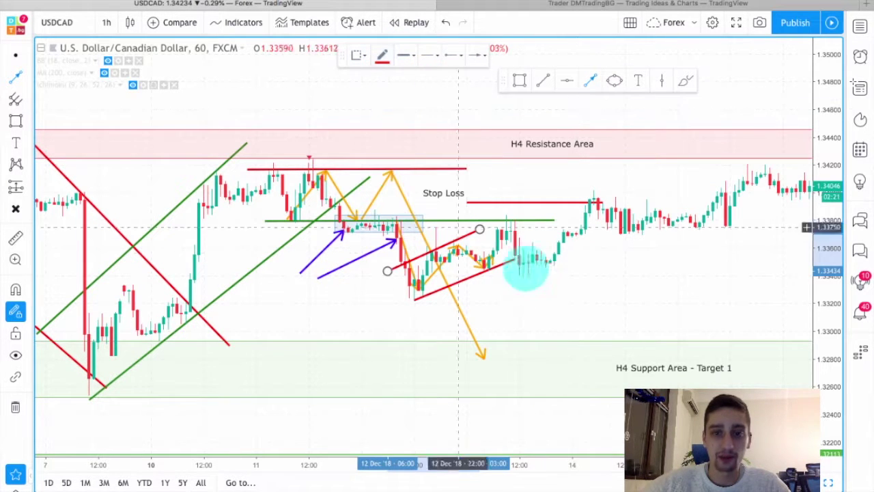
drag(563, 291, 495, 257)
click(15, 58)
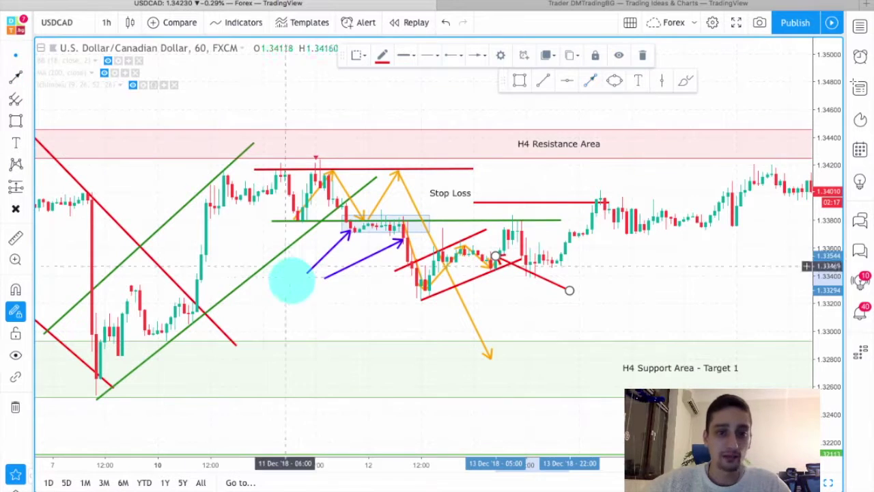
click(298, 292)
Switch the chart to the 5-minute interval and bring the 11–12 December price action into view with the Bollinger Bands shown
scroll(618, 231, up, 1)
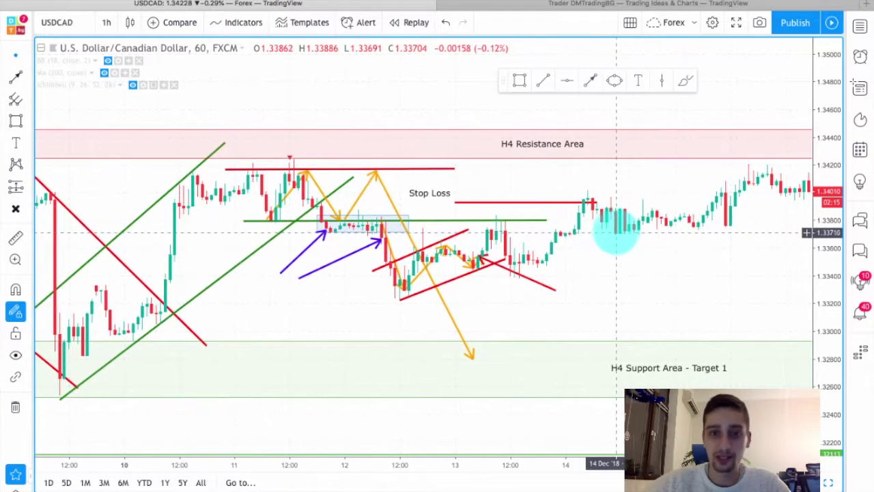
scroll(611, 218, down, 1)
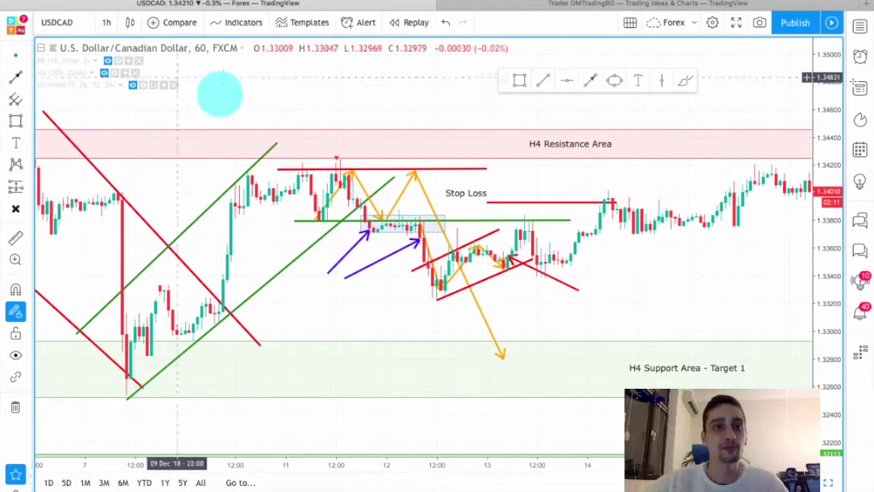
drag(403, 92, 383, 86)
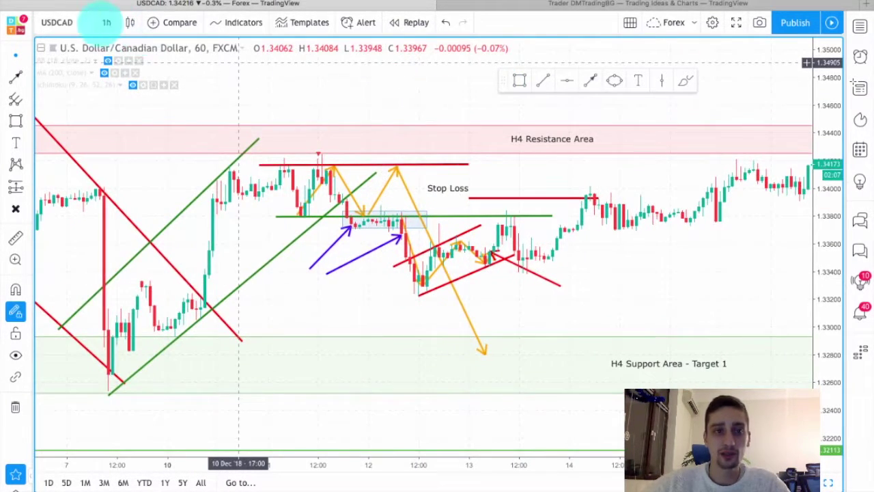
click(106, 22)
click(120, 87)
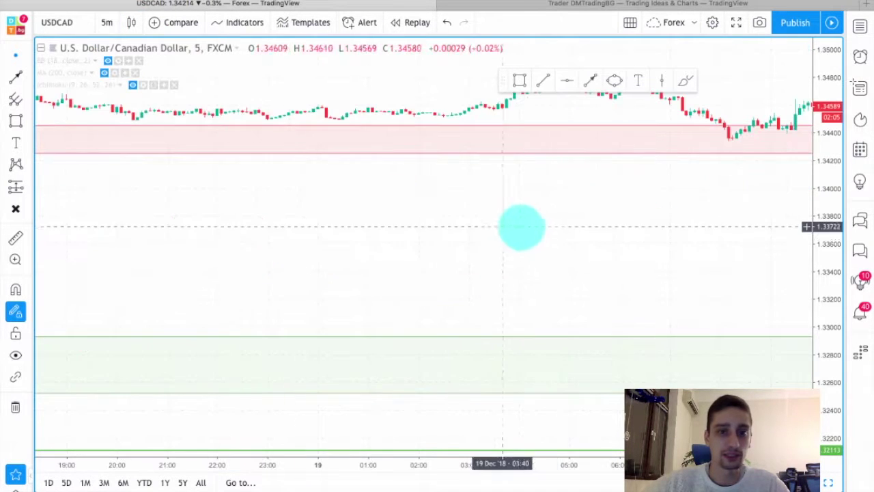
scroll(522, 226, down, 10)
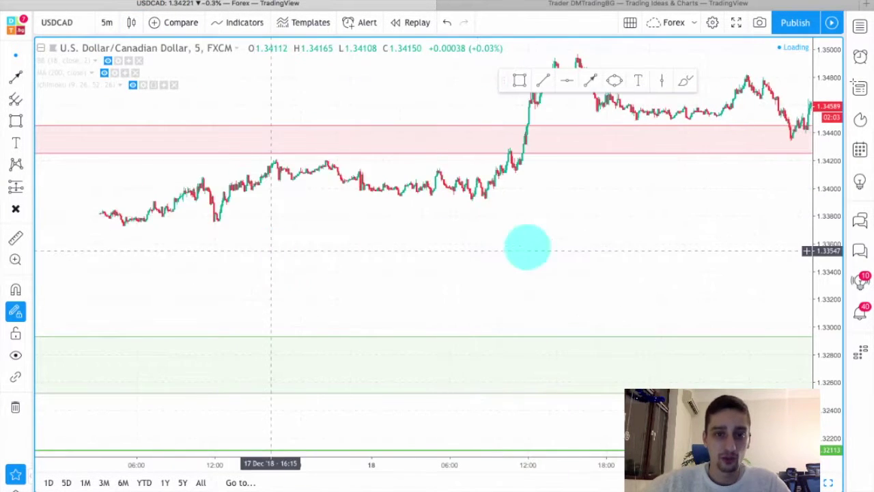
drag(527, 247, 632, 256)
drag(232, 264, 743, 271)
drag(219, 272, 638, 259)
drag(146, 319, 686, 318)
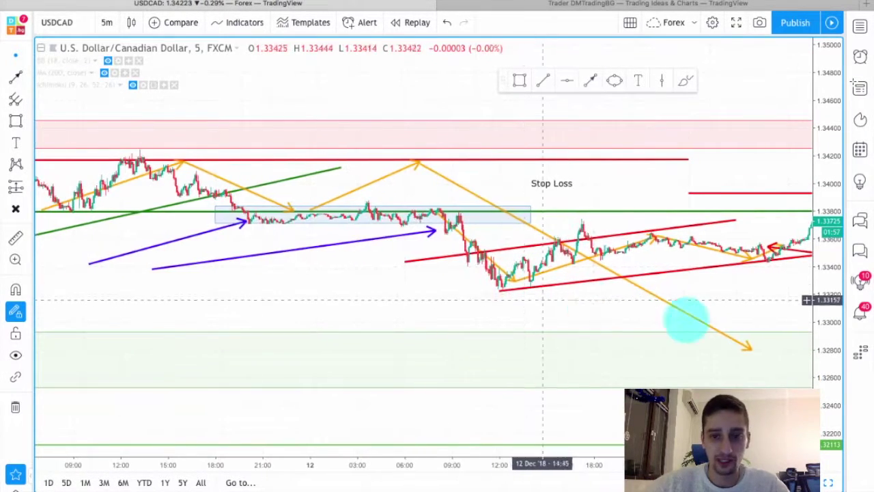
drag(837, 328, 700, 208)
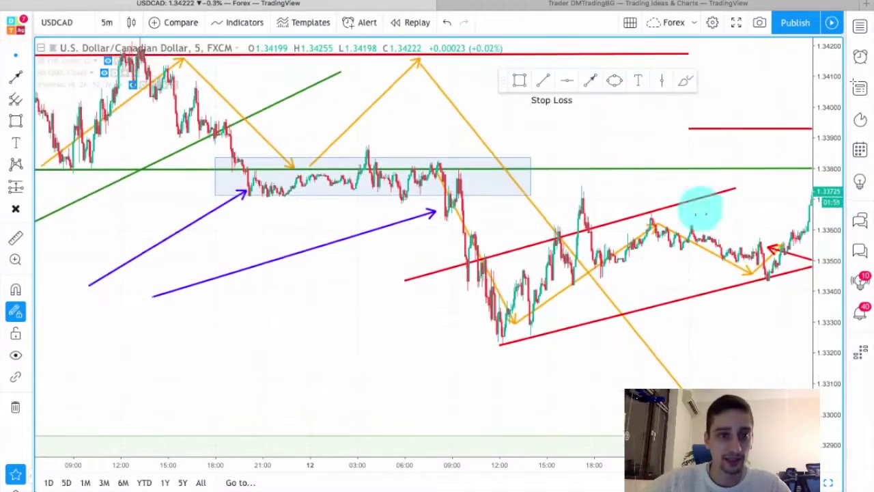
scroll(398, 250, up, 2)
drag(339, 329, 665, 378)
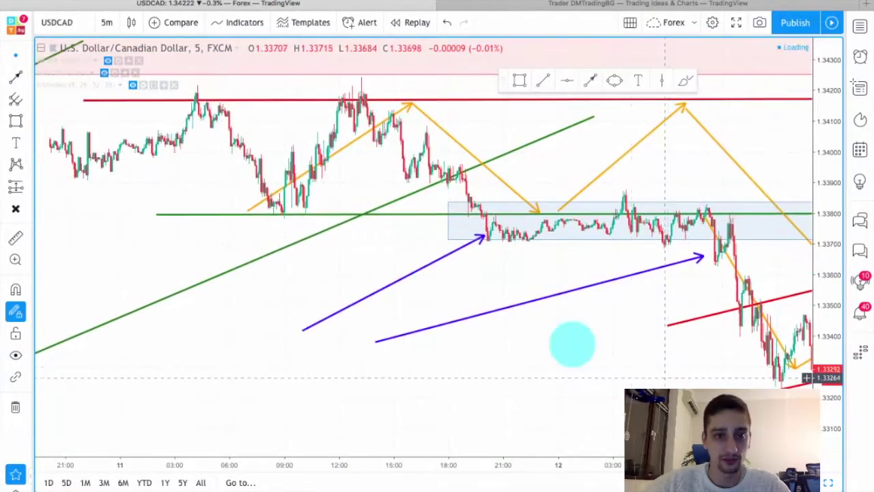
scroll(436, 268, down, 2)
scroll(435, 268, up, 3)
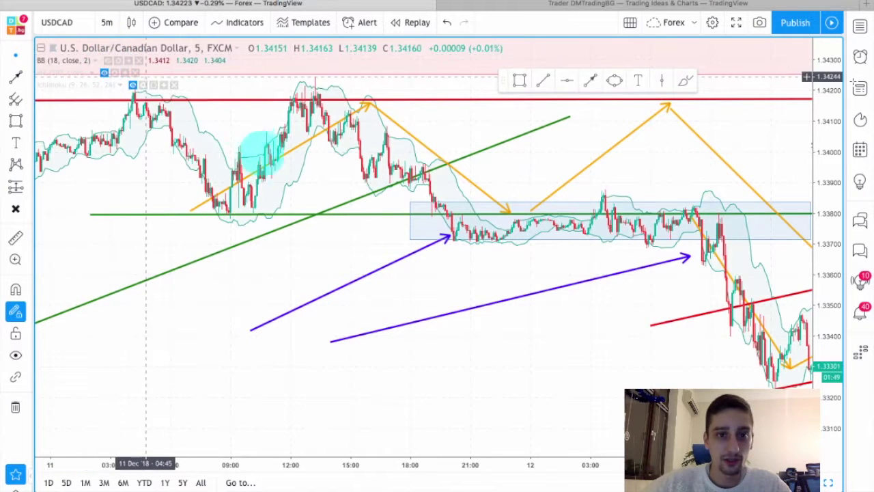
Bracket the 11 December second top with near-horizontal red trend lines at about 1.3419 and 1.3407
click(541, 81)
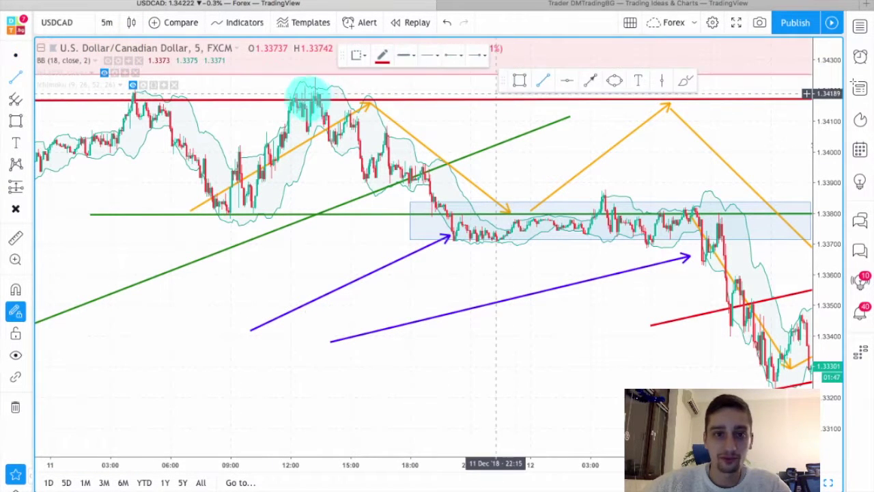
drag(274, 93, 371, 94)
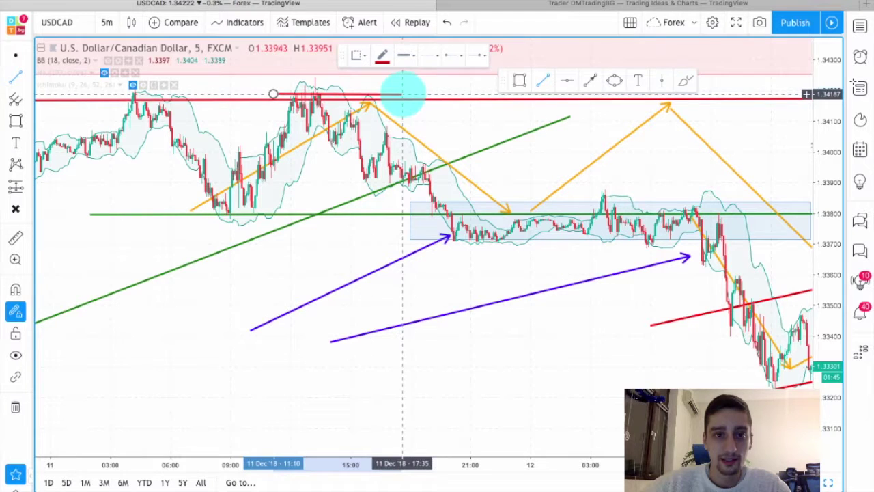
click(404, 93)
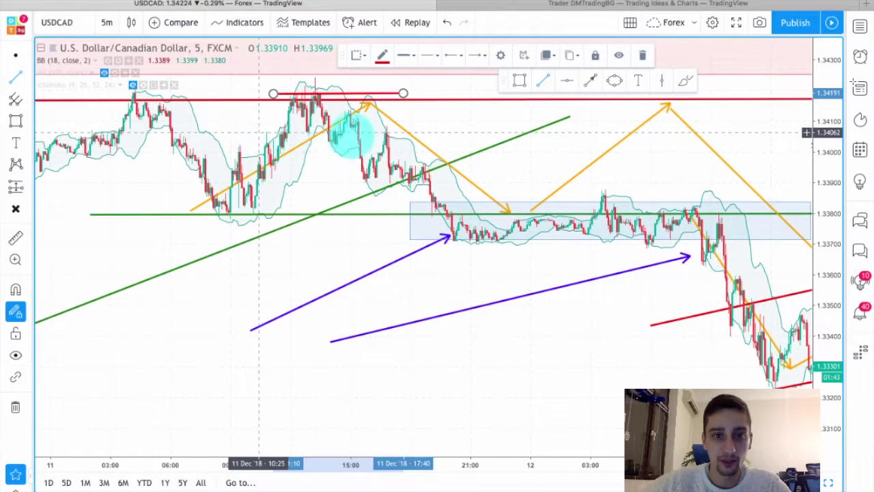
drag(259, 132, 410, 132)
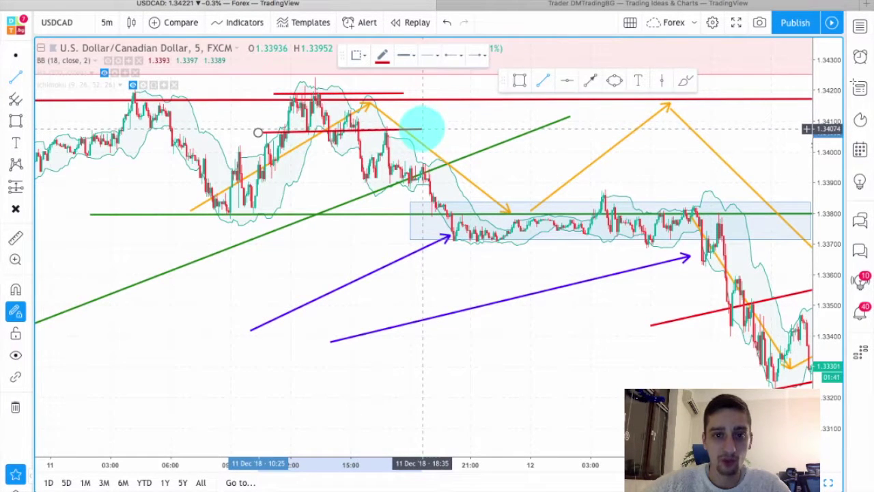
click(420, 130)
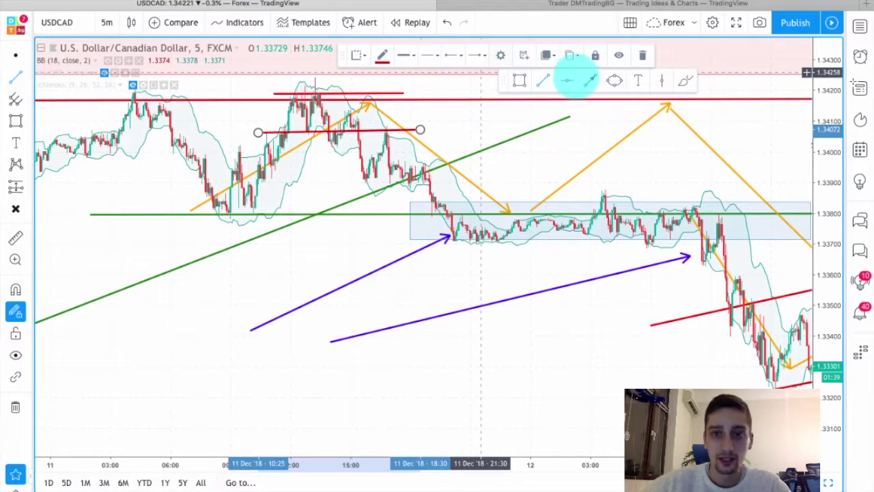
Draw a muted purple arrow from about 1.3385 up to the break of the lower red line at about 1.3403, 11 December 13:45
click(382, 55)
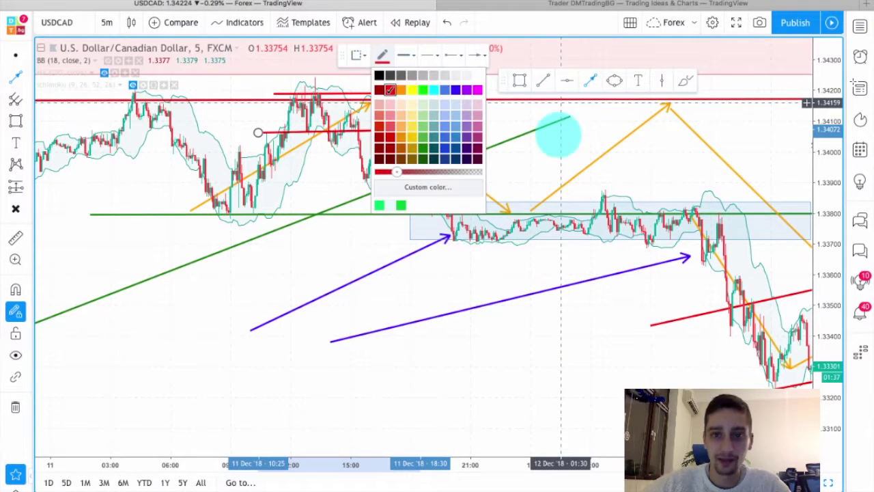
click(477, 139)
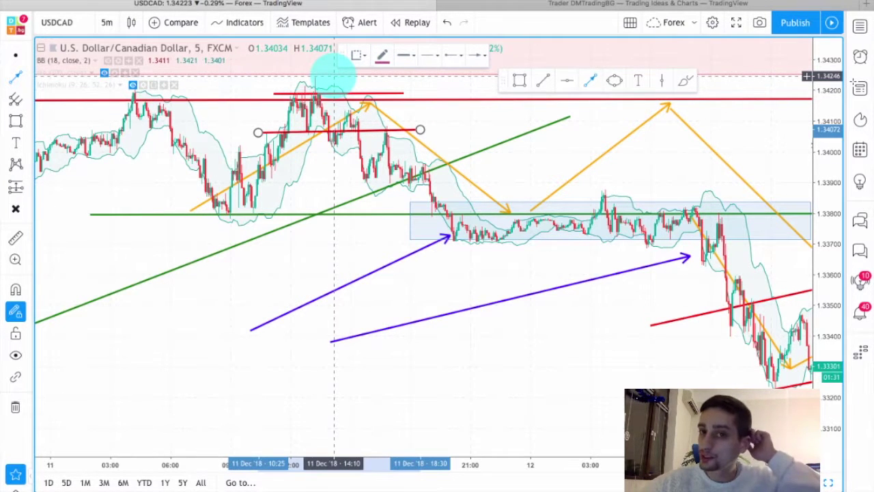
click(275, 198)
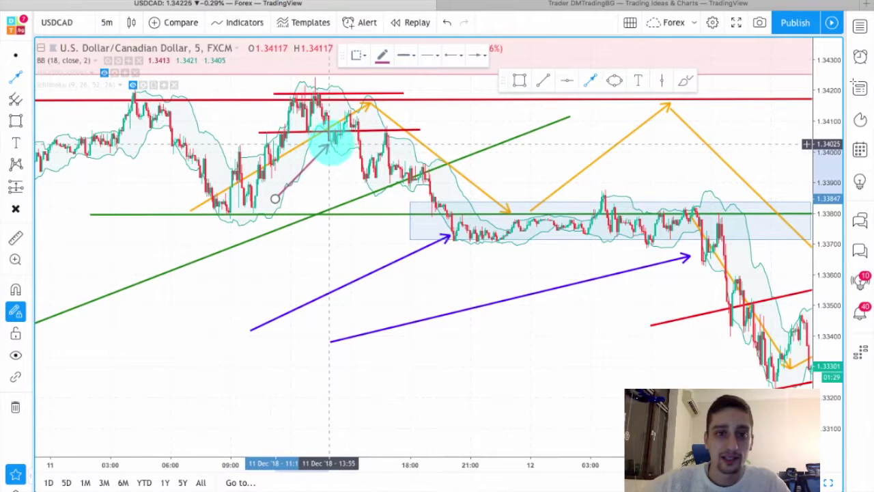
click(333, 140)
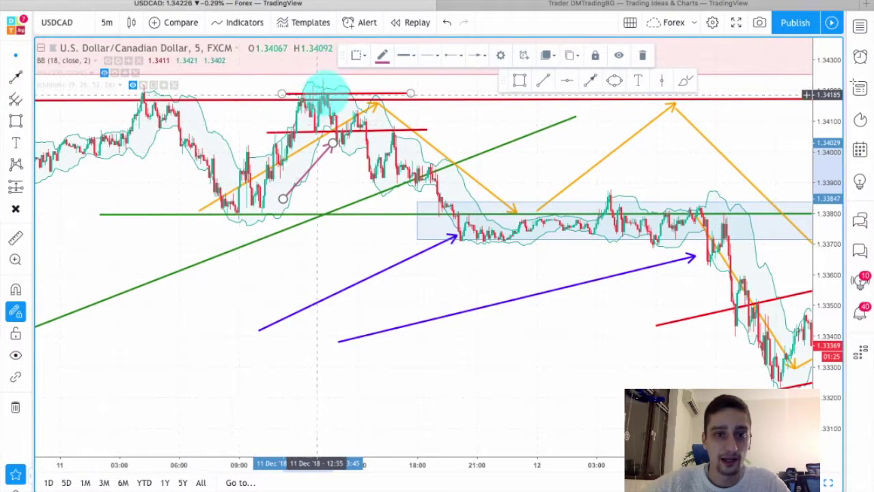
click(487, 128)
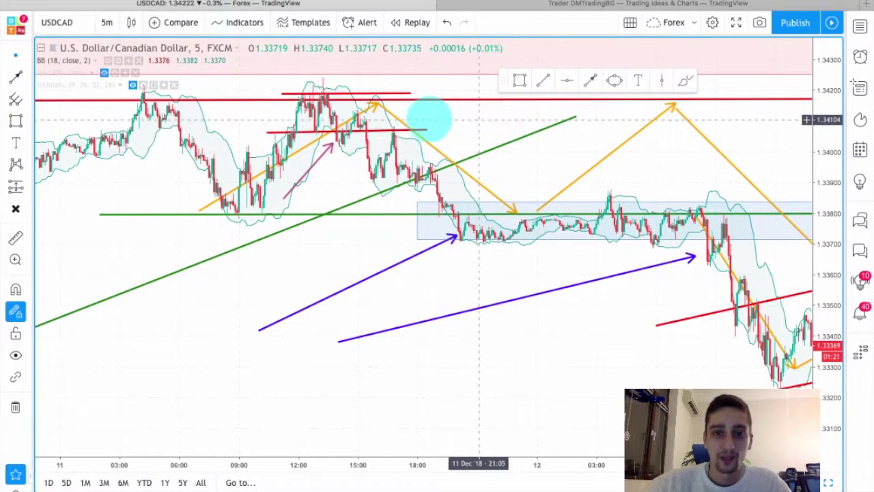
Bracket the next consolidation on 11 December from about 16:45 with horizontal red trend lines at about 1.3397 and 1.3390
drag(437, 119, 420, 117)
click(544, 80)
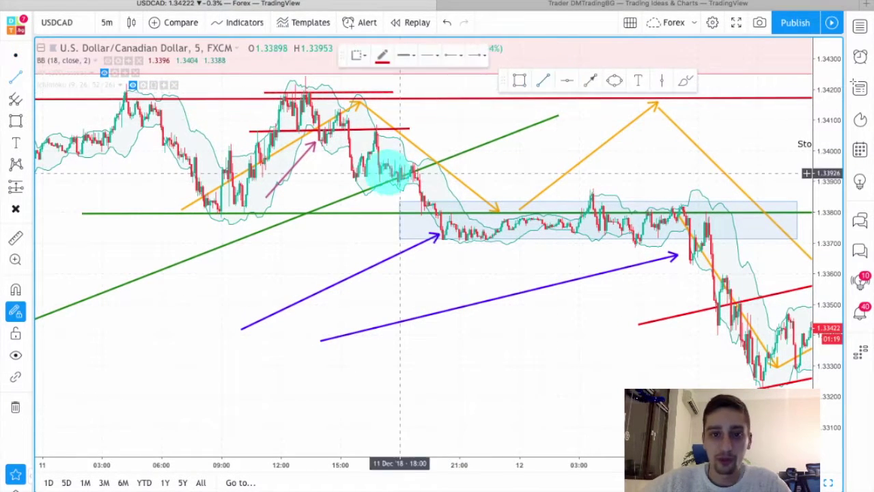
drag(377, 162, 453, 161)
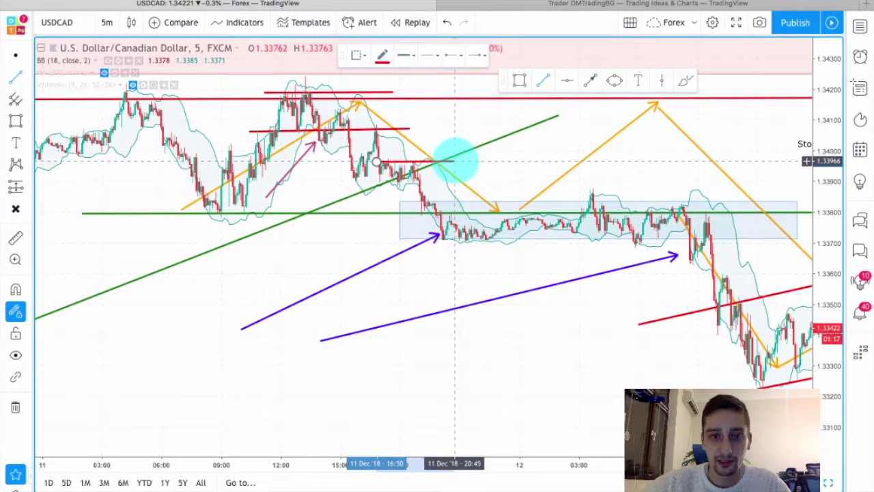
click(455, 161)
click(378, 184)
drag(441, 183, 441, 183)
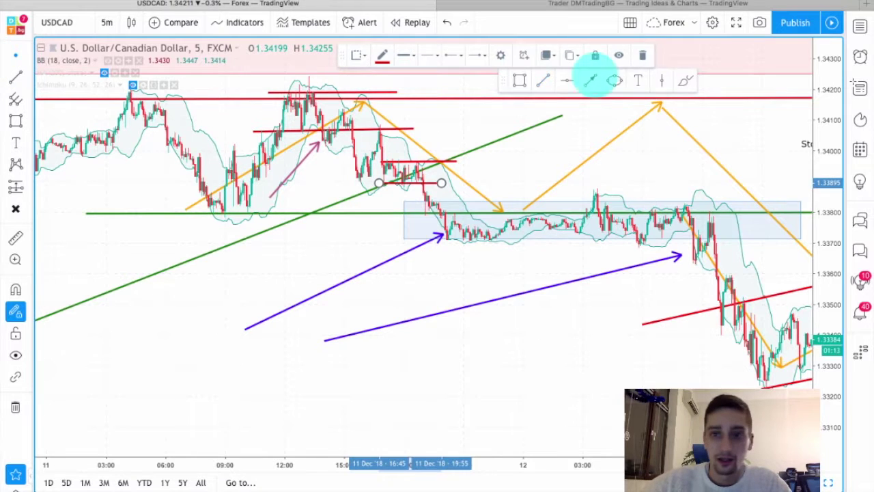
Draw a second purple arrow from about 1.3374 to the break below the consolidation, with its tip at about 1.3385, 11 December 19:00
click(592, 81)
drag(362, 231, 420, 195)
click(250, 213)
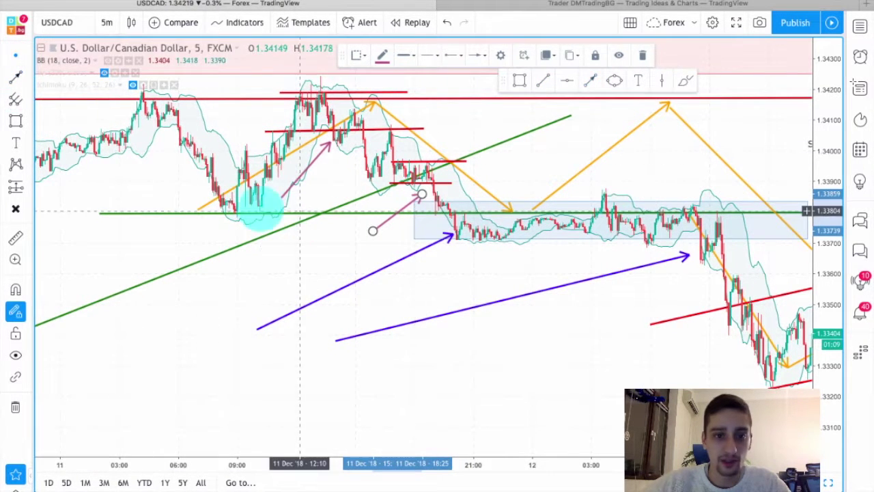
click(422, 205)
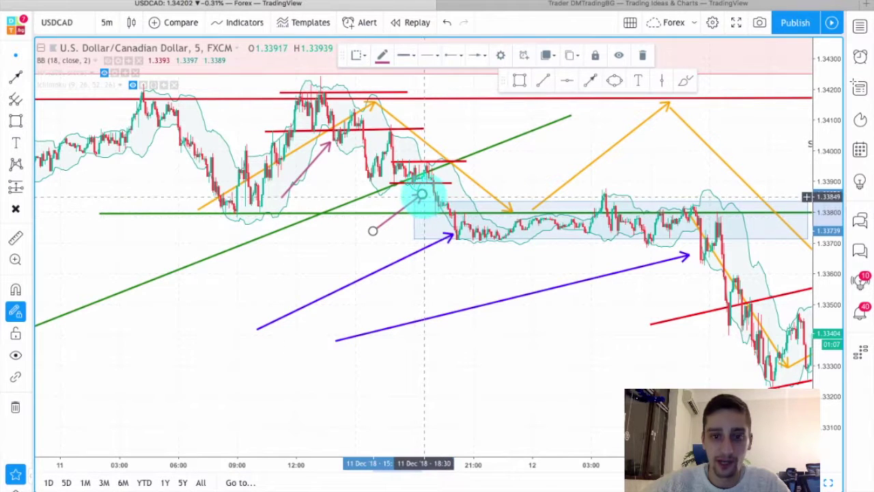
click(332, 227)
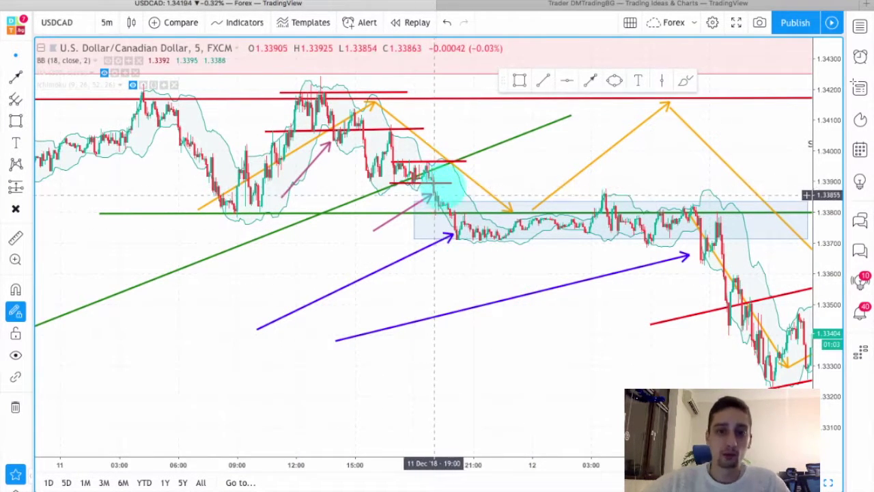
drag(469, 269, 276, 258)
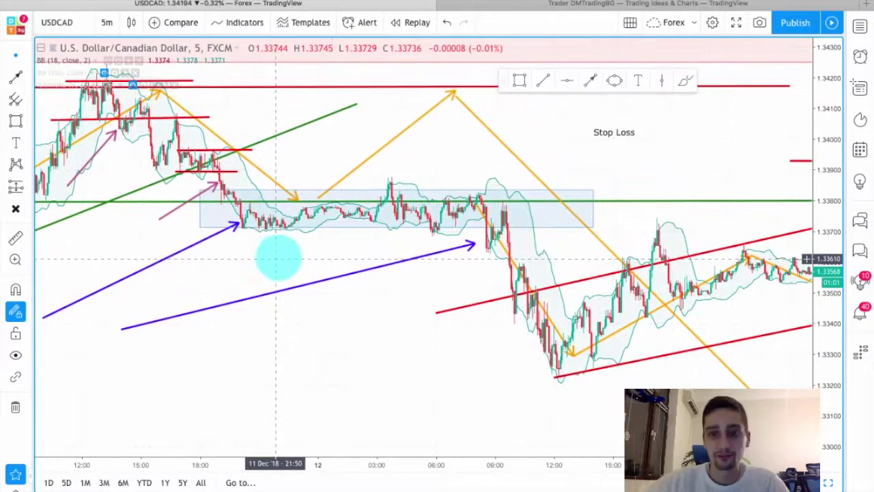
Draw a third purple arrow from about 1.3343, 12 December 03:55, to the break below the blue zone at about 1.3364, 08:35
click(590, 80)
drag(395, 313, 487, 247)
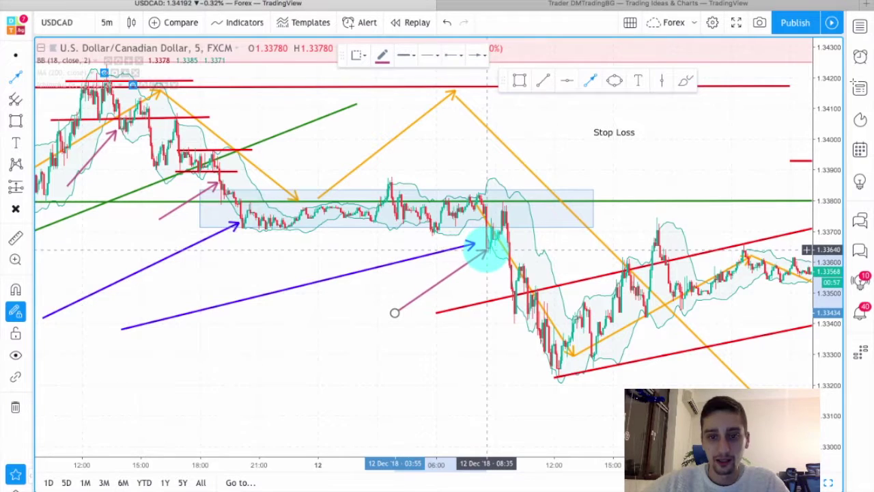
click(595, 147)
Set the brush to bright green and trace the 12 December fall from about 1.3358 through the first low, the rebound and the second low
scroll(635, 156, up, 5)
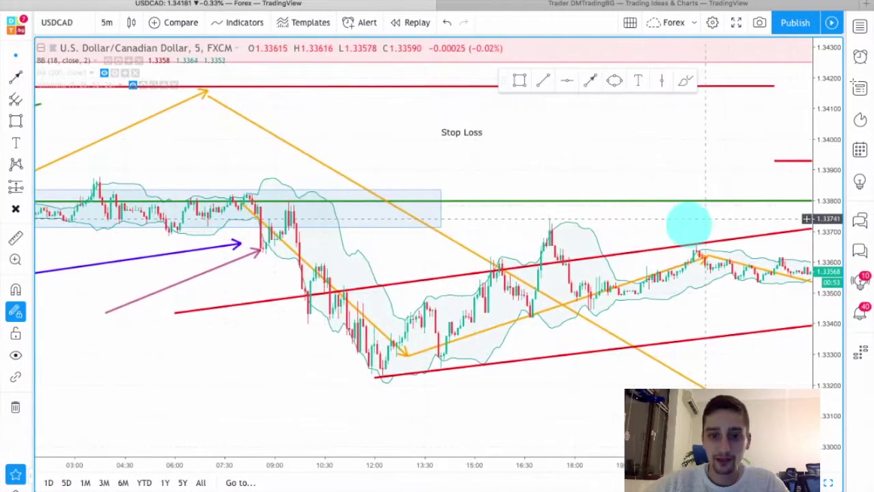
scroll(591, 191, down, 3)
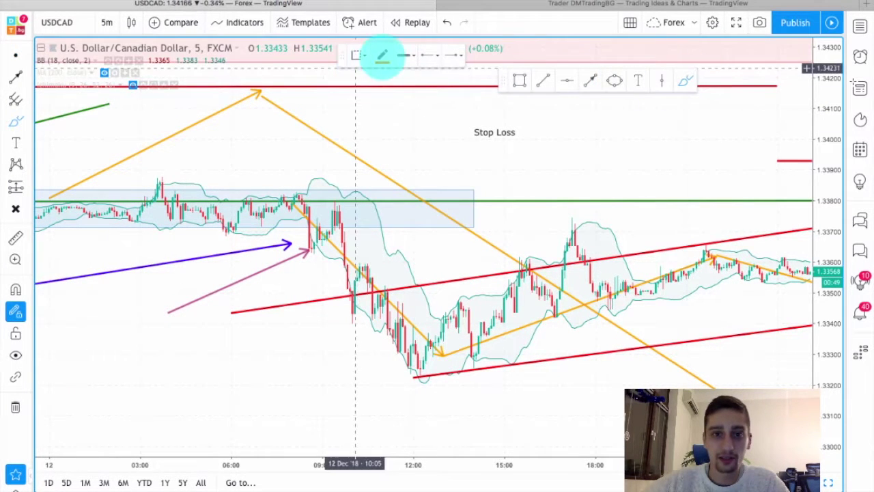
click(381, 55)
click(423, 90)
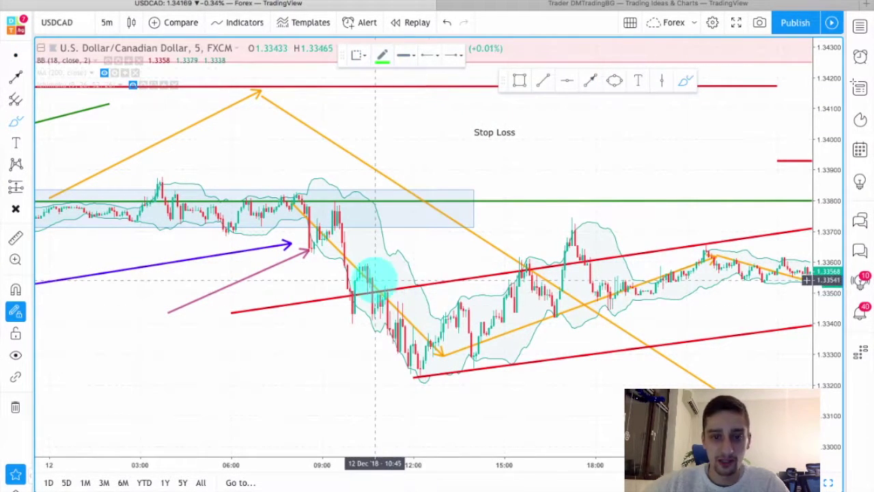
mouse_move(367, 268)
mouse_down()
mouse_move(418, 369)
mouse_move(459, 307)
mouse_up()
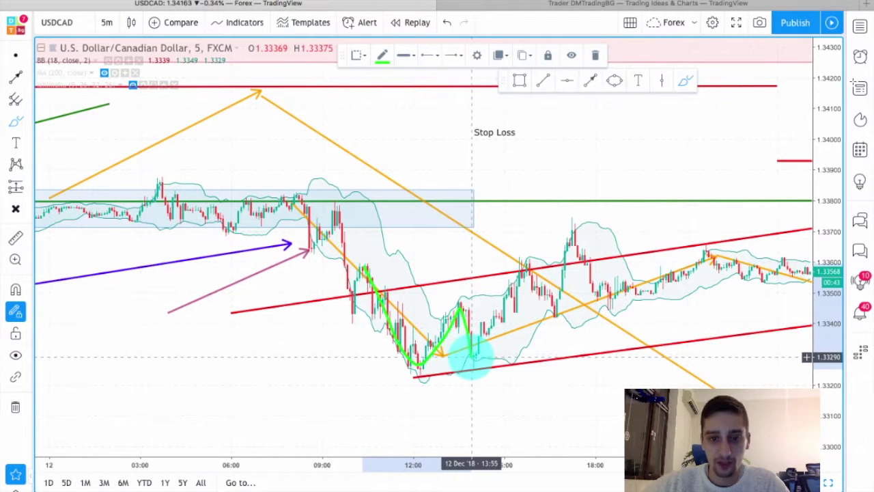
Underline the two lows with a rising green brush stroke from about 1.3324 to 1.3332, and circle the following rebound at about 1.3340
drag(417, 372, 521, 348)
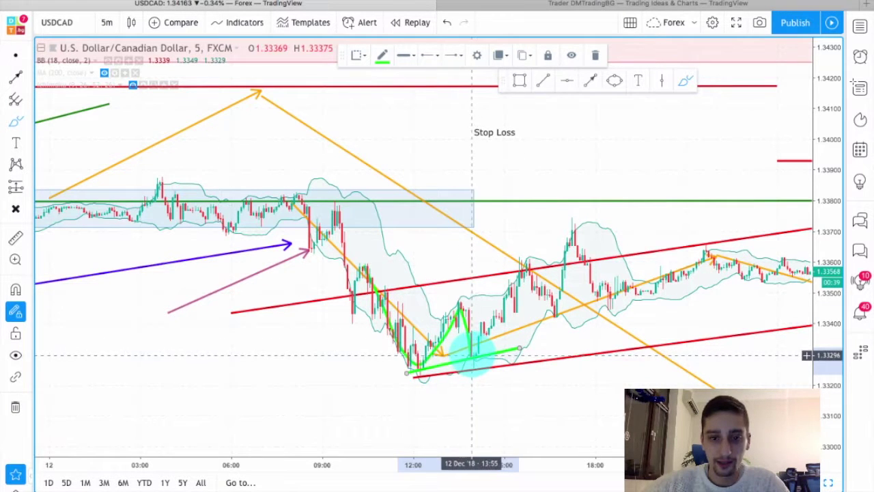
scroll(489, 321, left, 1)
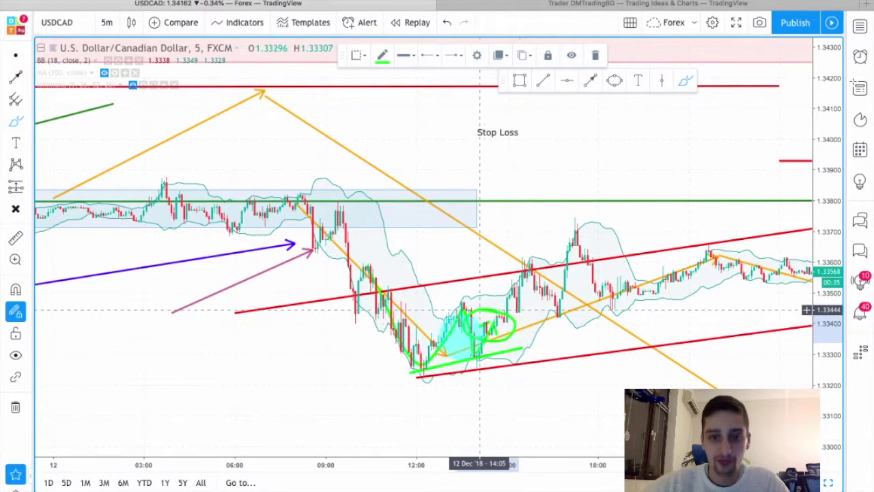
scroll(469, 332, down, 2)
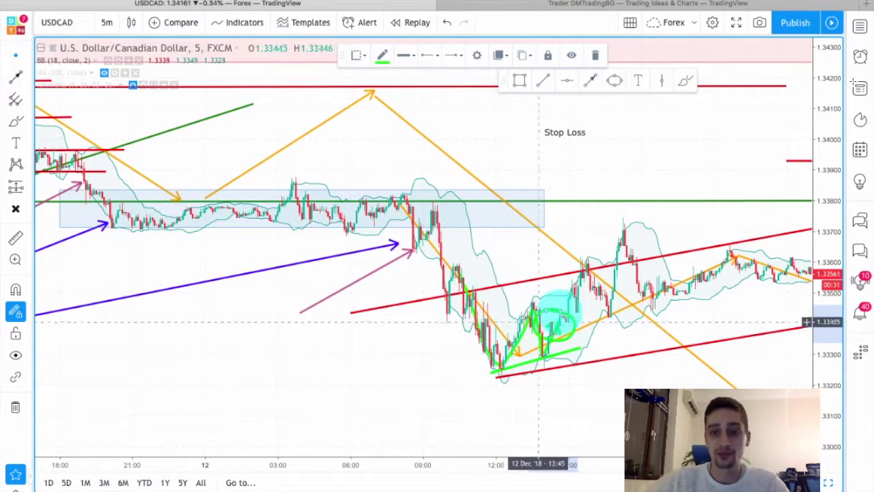
scroll(425, 293, down, 3)
scroll(425, 293, up, 2)
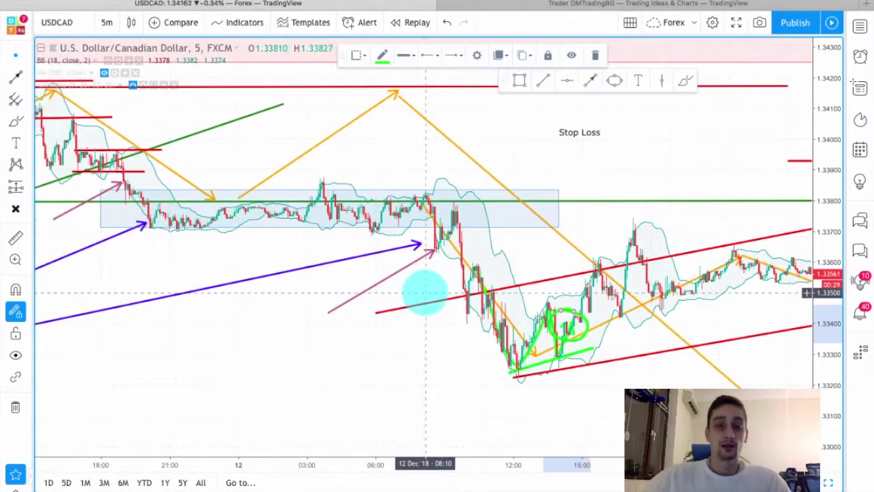